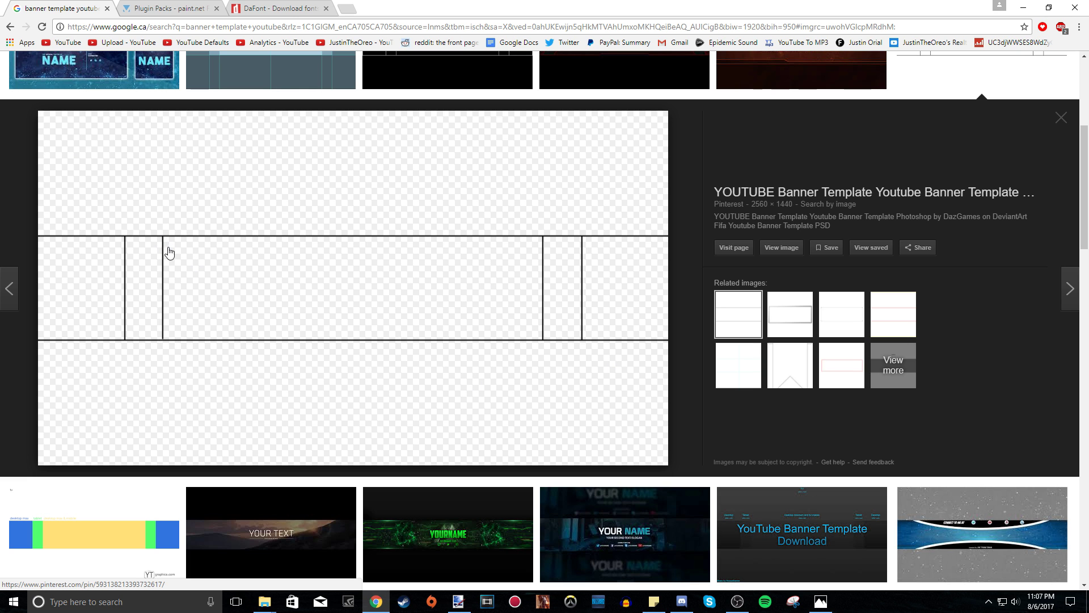
Copy the YouTube banner template image from Google Images and switch to the blank paint.net canvas.
scroll(368, 341, "up", 4)
scroll(397, 249, "down", 5)
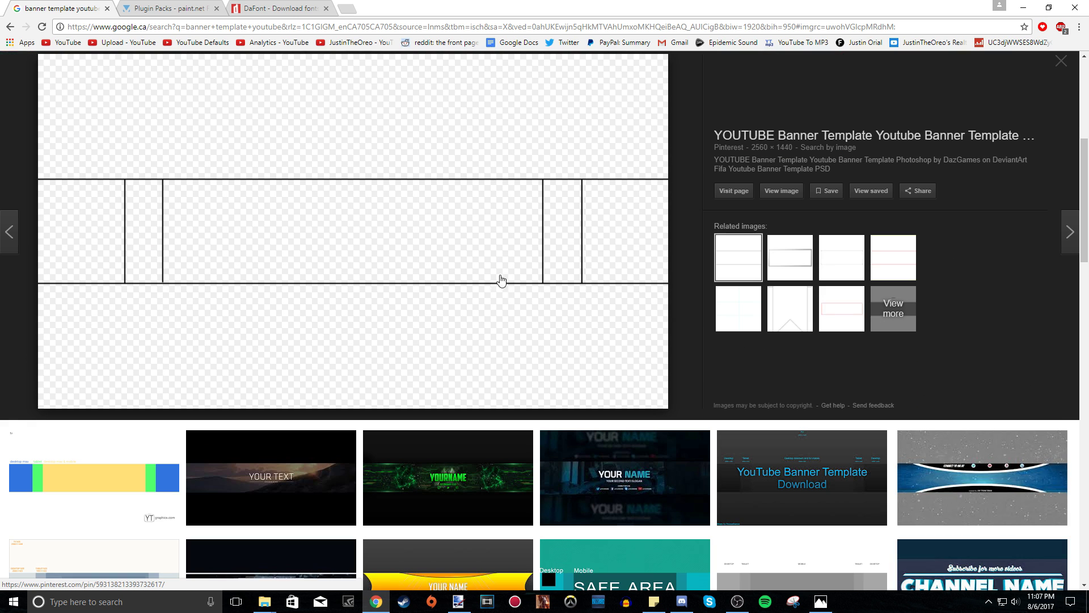
scroll(544, 326, "up", 1)
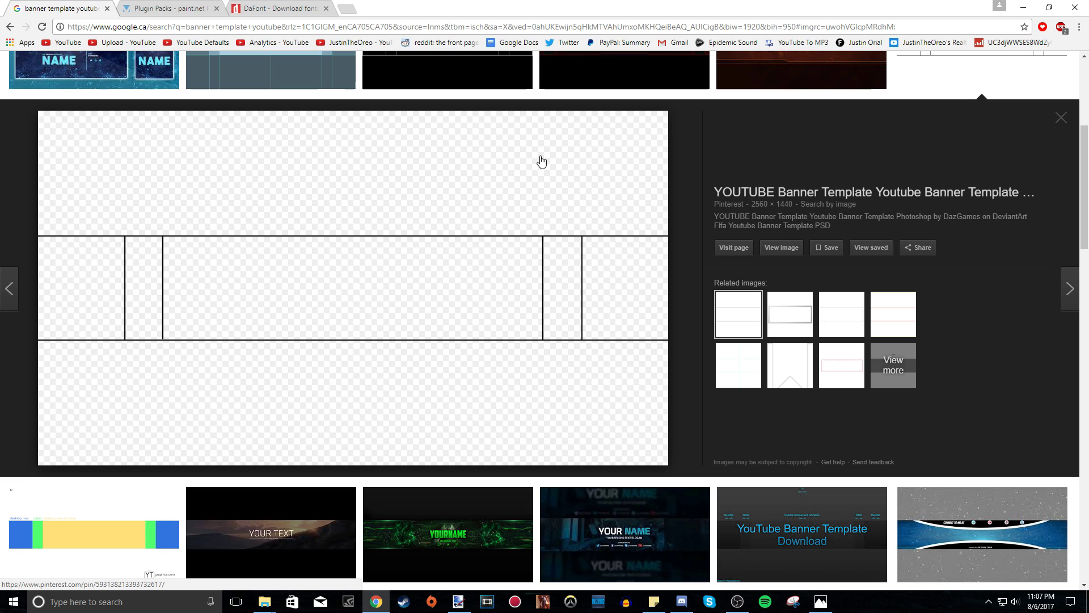
scroll(356, 219, "up", 1)
scroll(397, 220, "down", 1)
scroll(398, 221, "down", 1)
right_click(467, 261)
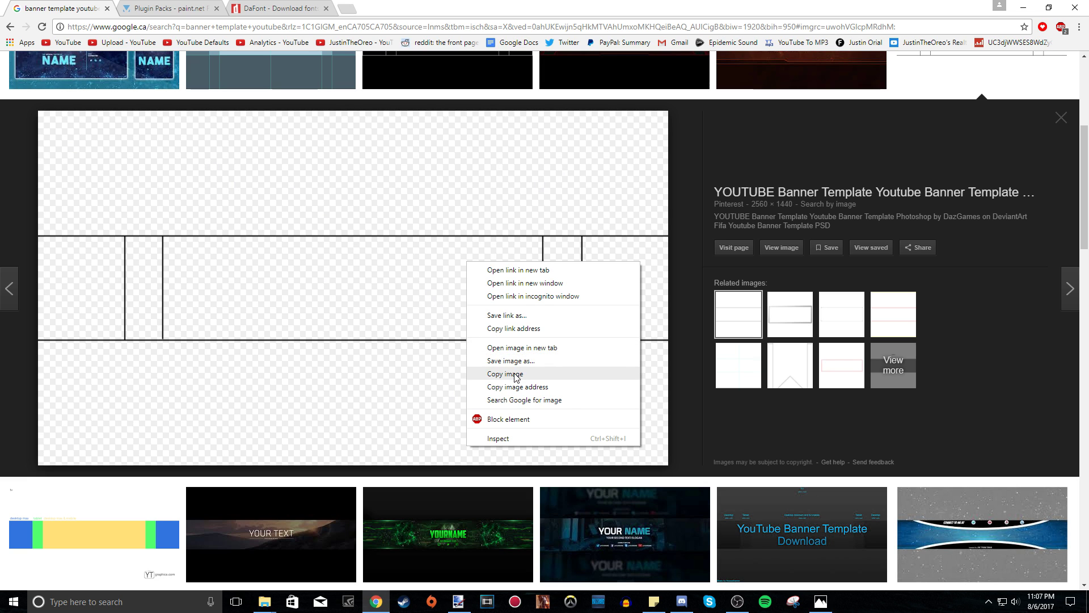
left_click(514, 374)
key("alt+Tab")
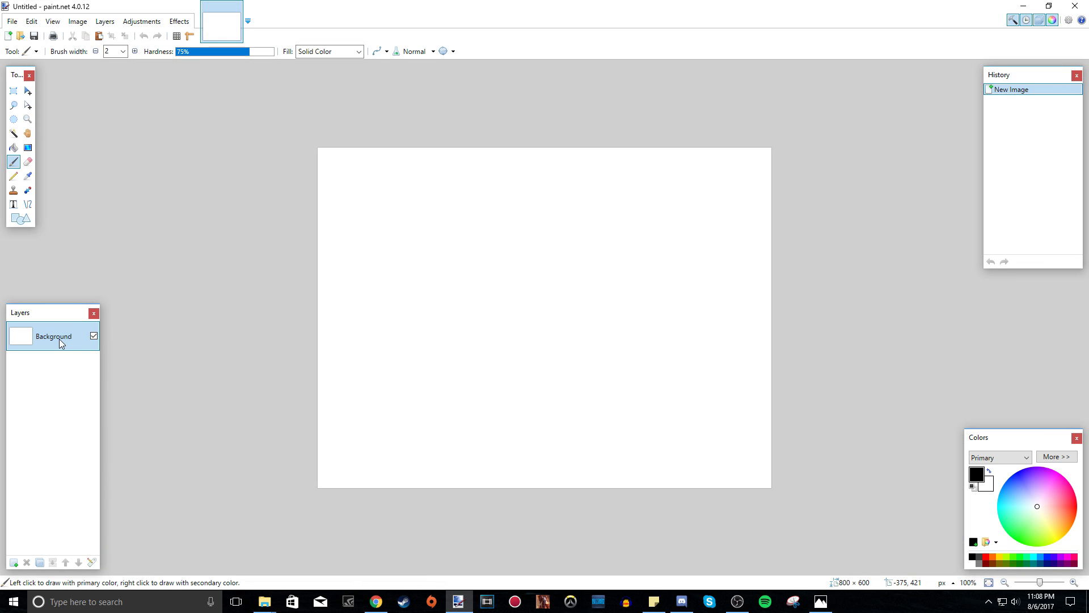
left_click(78, 23)
Set the canvas size to 2560 × 1440 pixels.
left_click(102, 60)
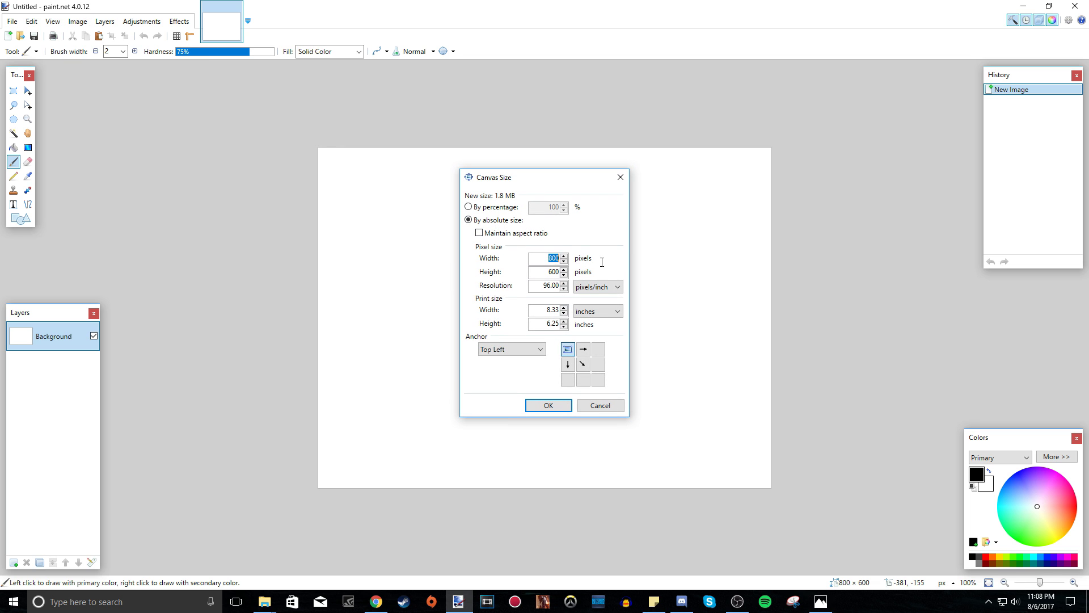
type("2560")
key("shift+End")
type("144")
key("Return")
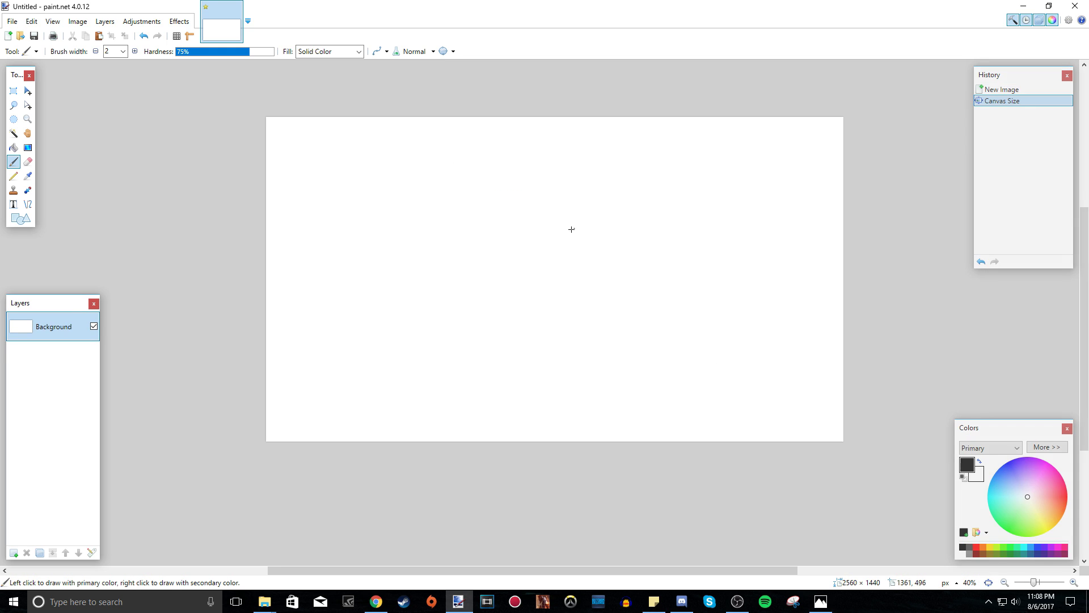
left_click_drag(573, 248, 571, 254)
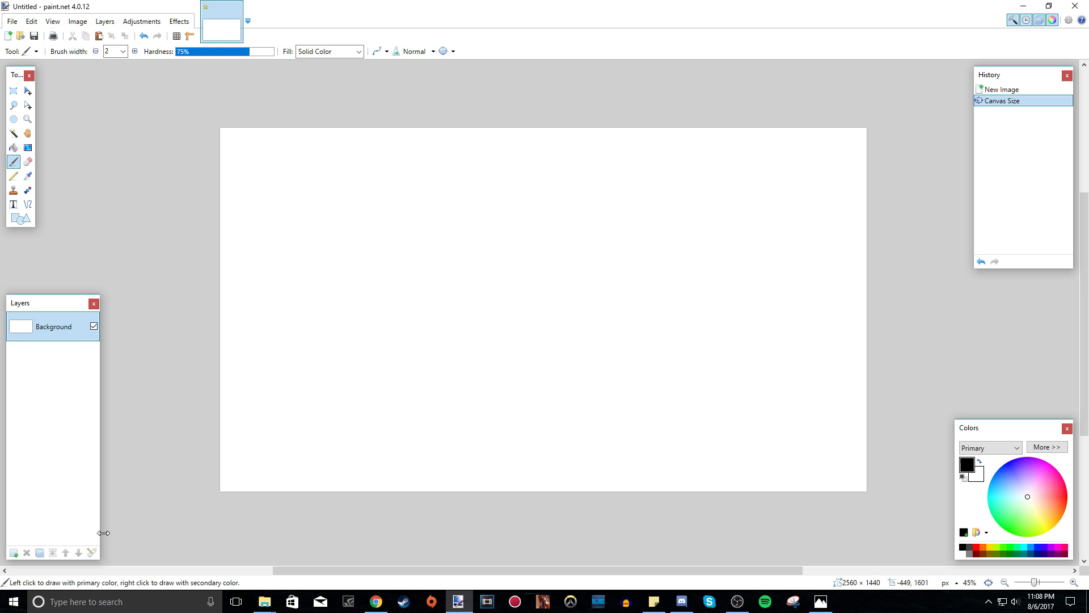
Add a new layer and rename it 'Template'.
left_click(14, 553)
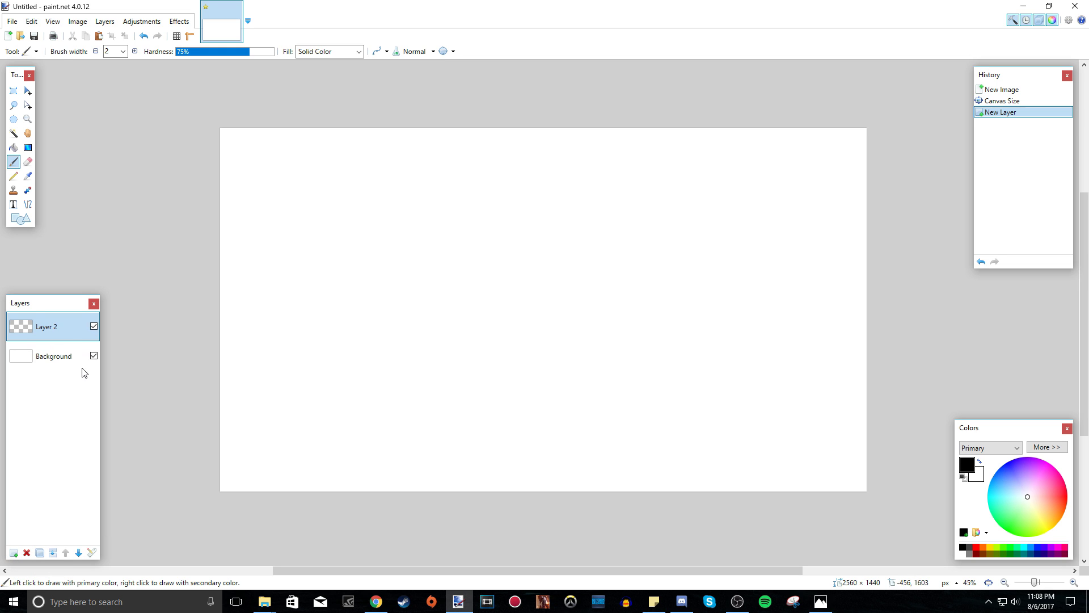
double_click(59, 333)
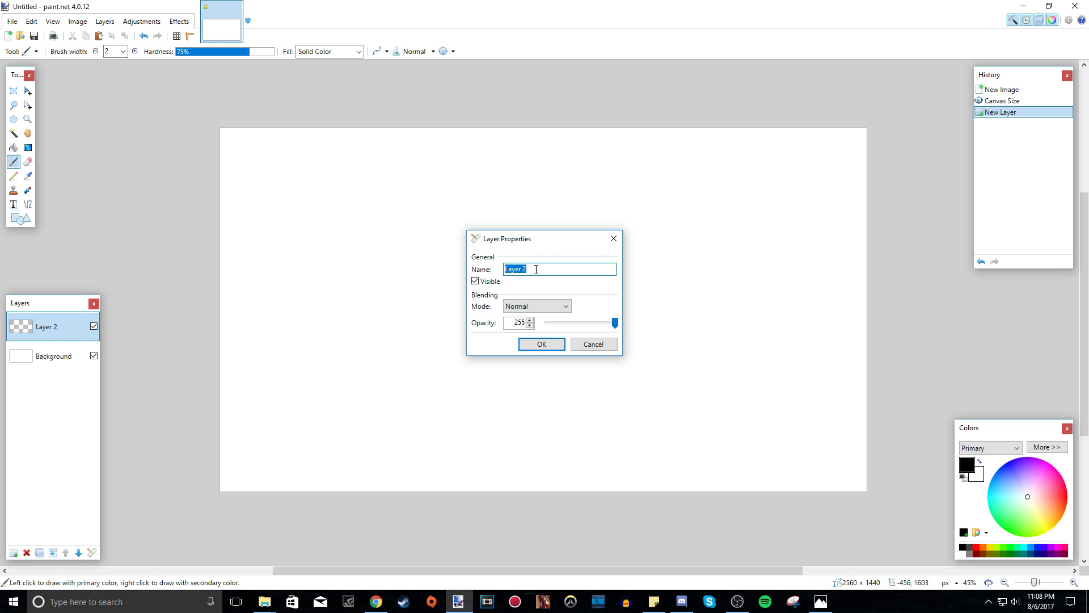
type("Template")
left_click(541, 343)
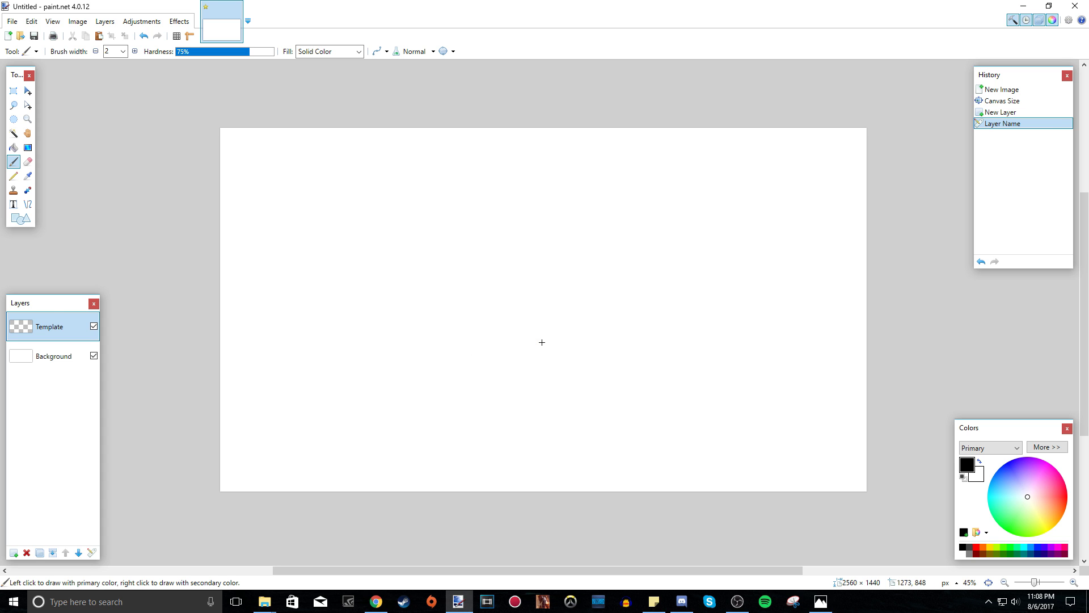
Copy the banner template image from Chrome, paste it onto the Template layer and deselect.
left_click(376, 601)
right_click(369, 306)
left_click(422, 418)
left_click(458, 601)
left_click(277, 290)
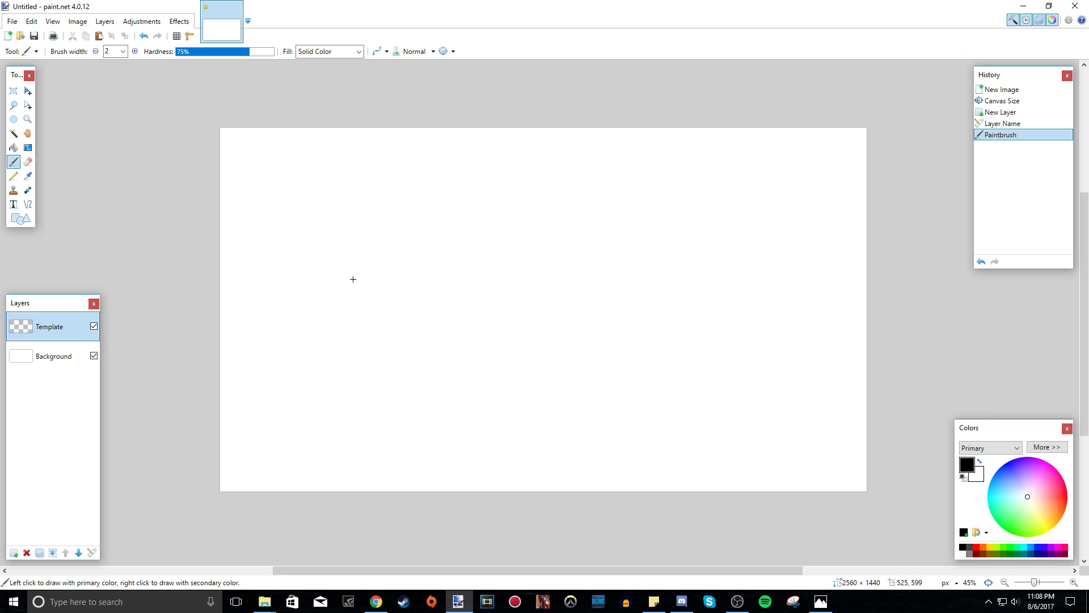
key("ctrl+v")
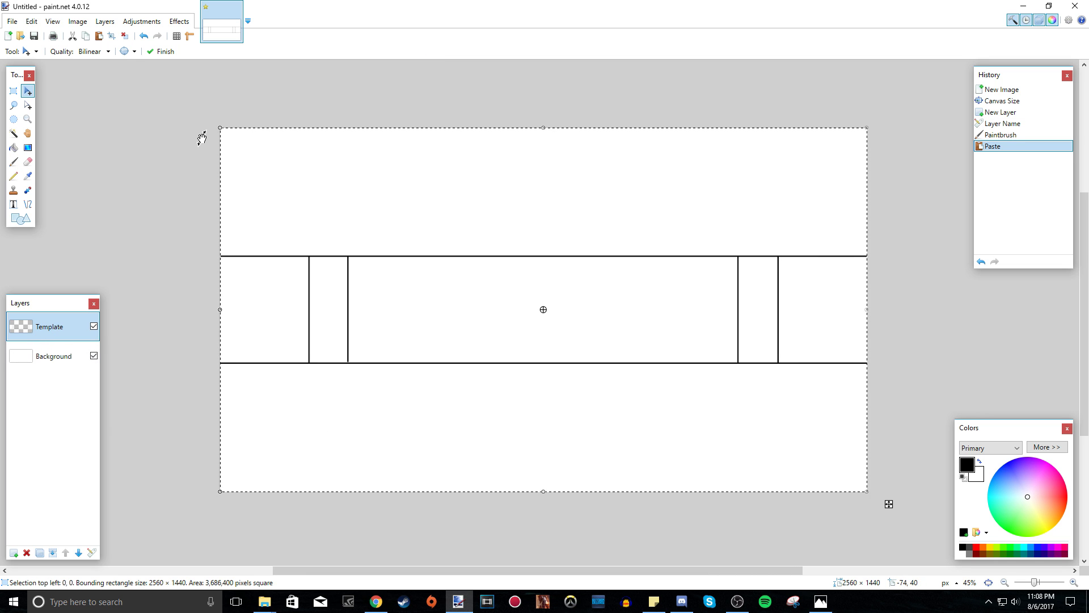
key("ctrl+d")
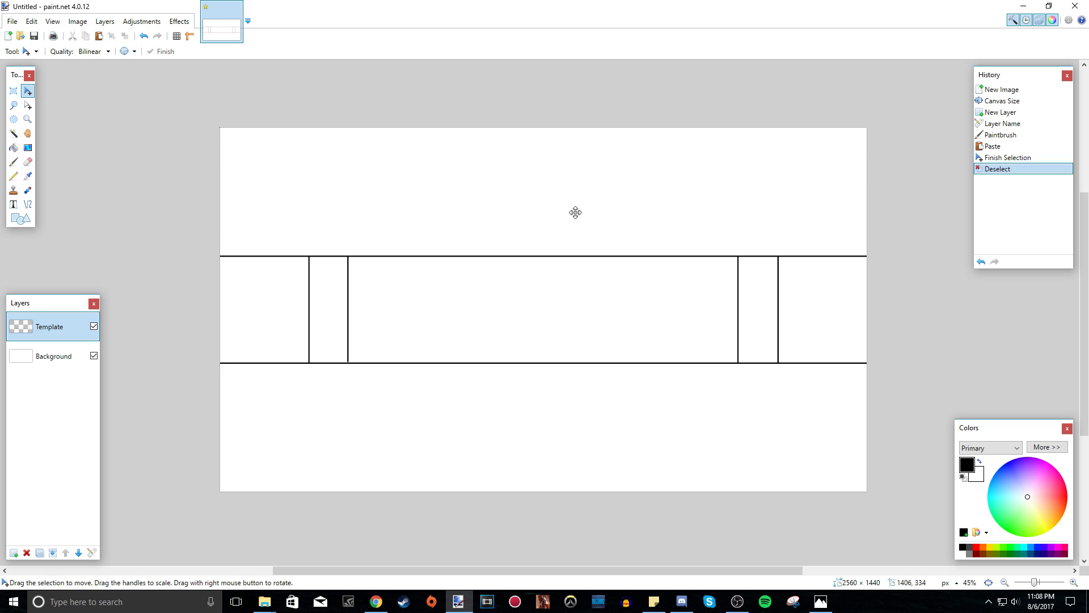
Select the Background layer and the Paintbrush tool.
left_click(54, 356)
left_click(14, 148)
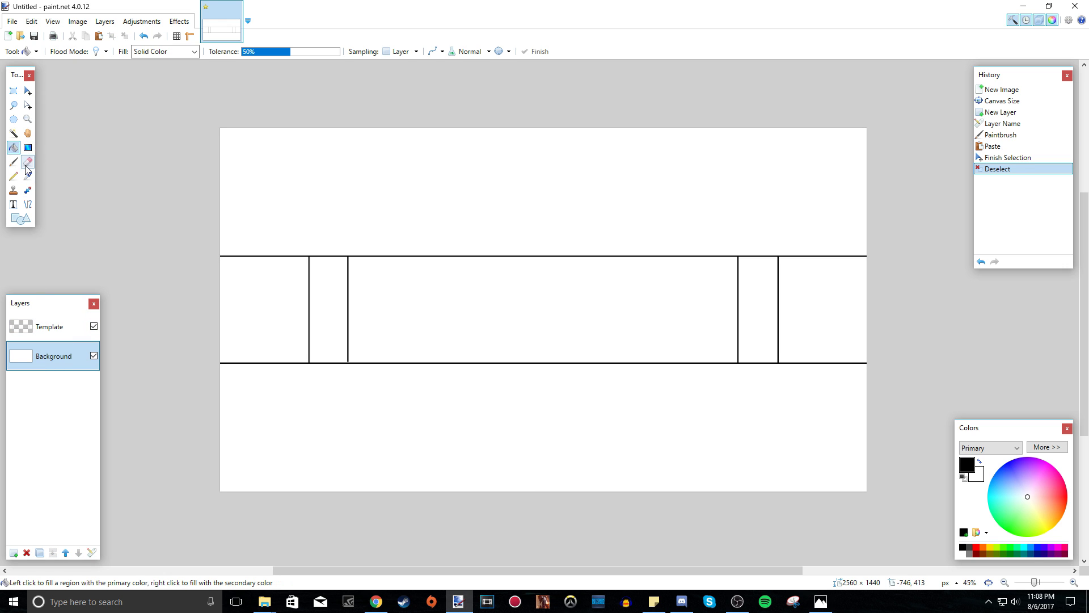
left_click(14, 161)
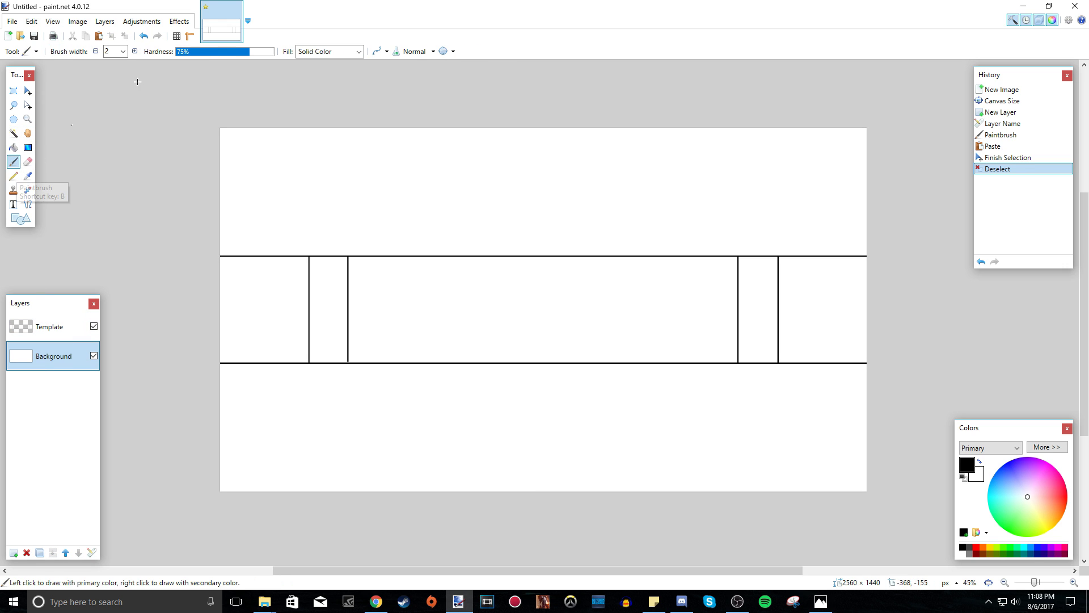
Paint a blue scribble on Background, toggle its visibility, and open the old banner in Photos.
left_click(999, 471)
mouse_move(511, 190)
left_mouse_down()
mouse_move(681, 244)
mouse_move(710, 284)
mouse_move(234, 286)
mouse_move(321, 339)
mouse_move(388, 256)
left_mouse_up()
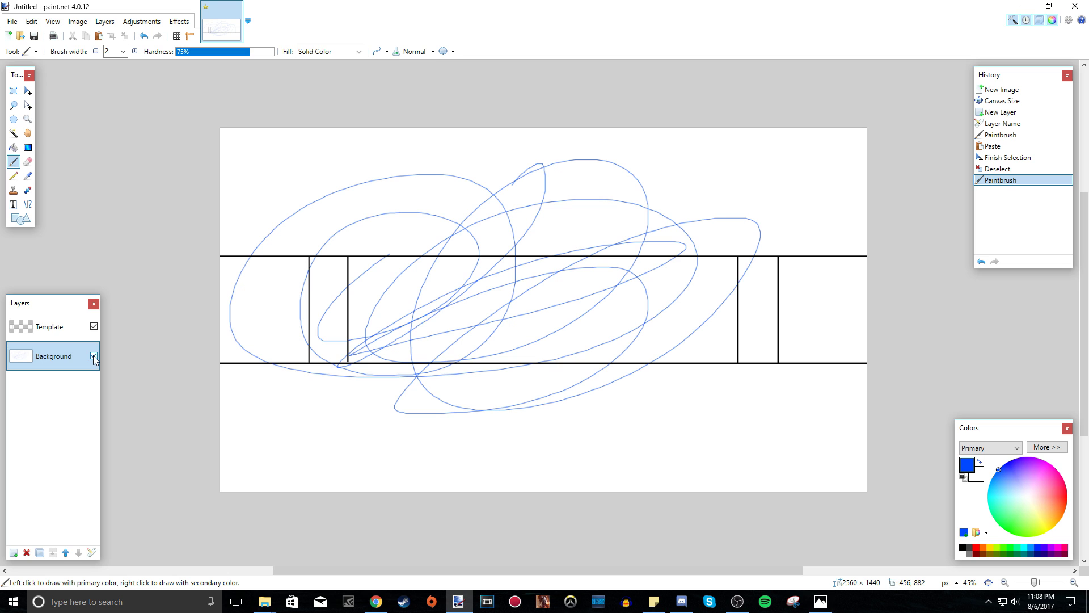
left_click(93, 356)
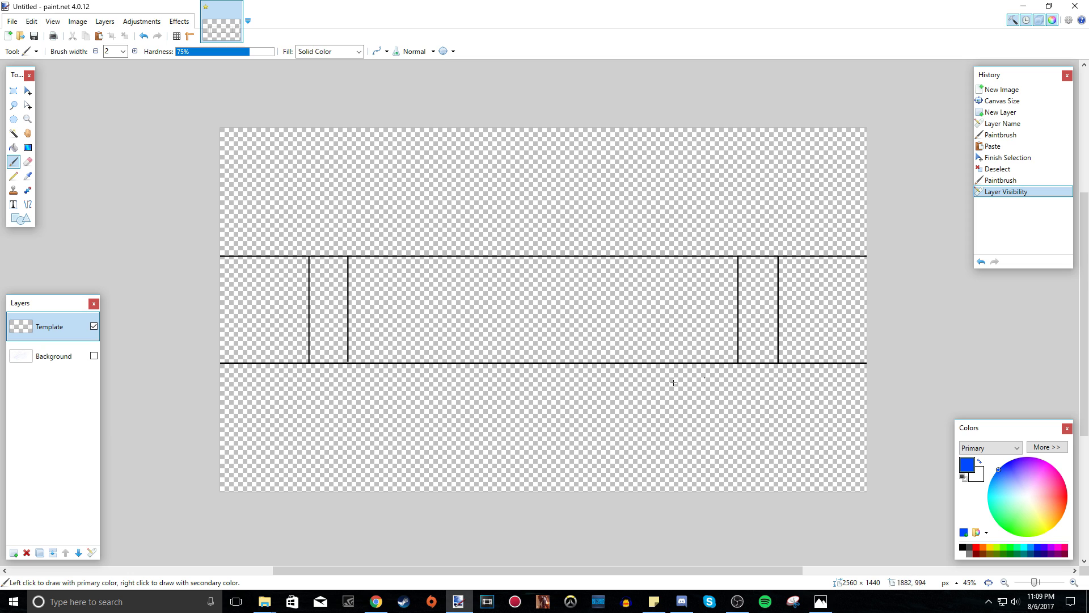
left_click(93, 356)
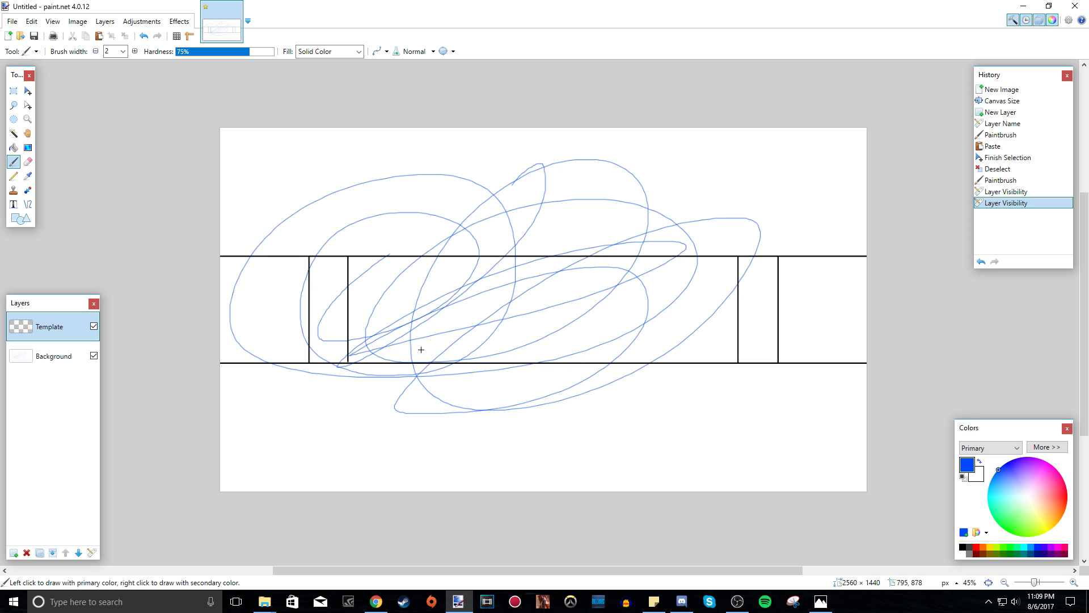
left_click(54, 356)
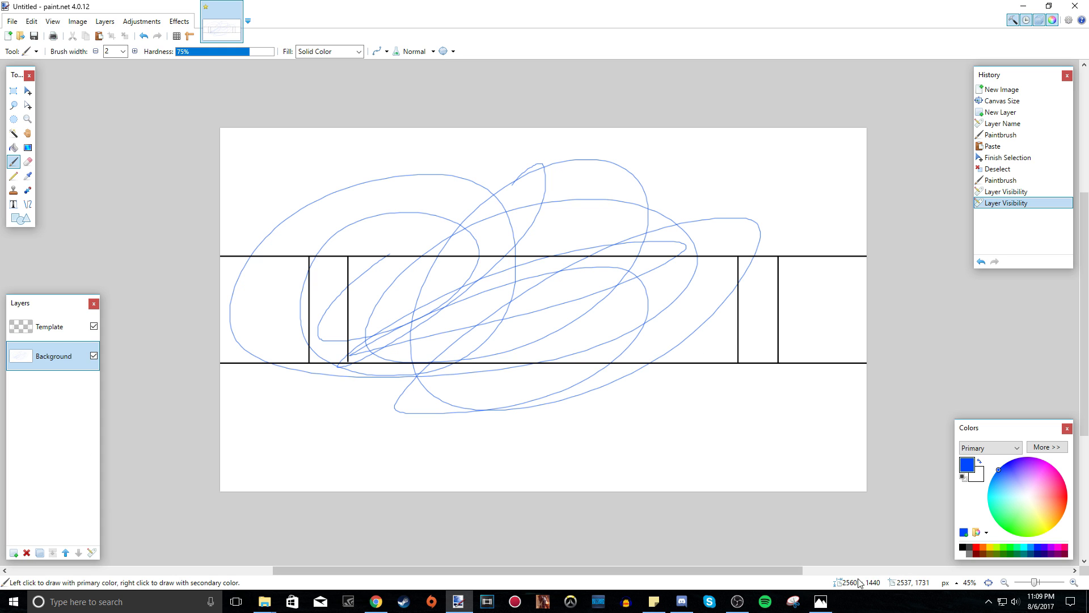
left_click(820, 601)
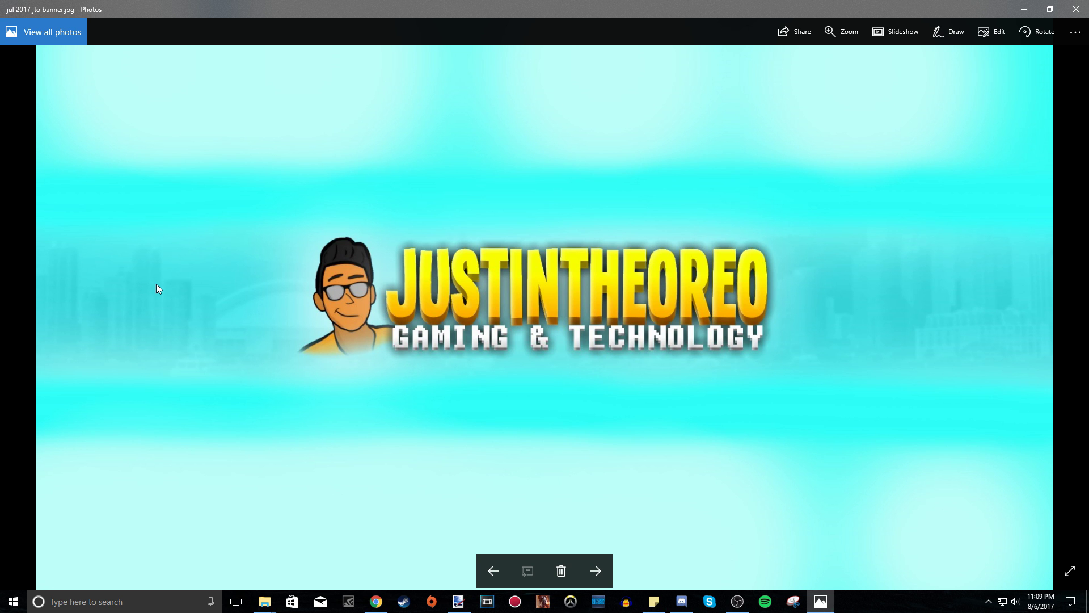
Open a new Chrome tab and view 'jul 2017 jto banner.jpg' in Photos before minimizing it.
left_click(377, 601)
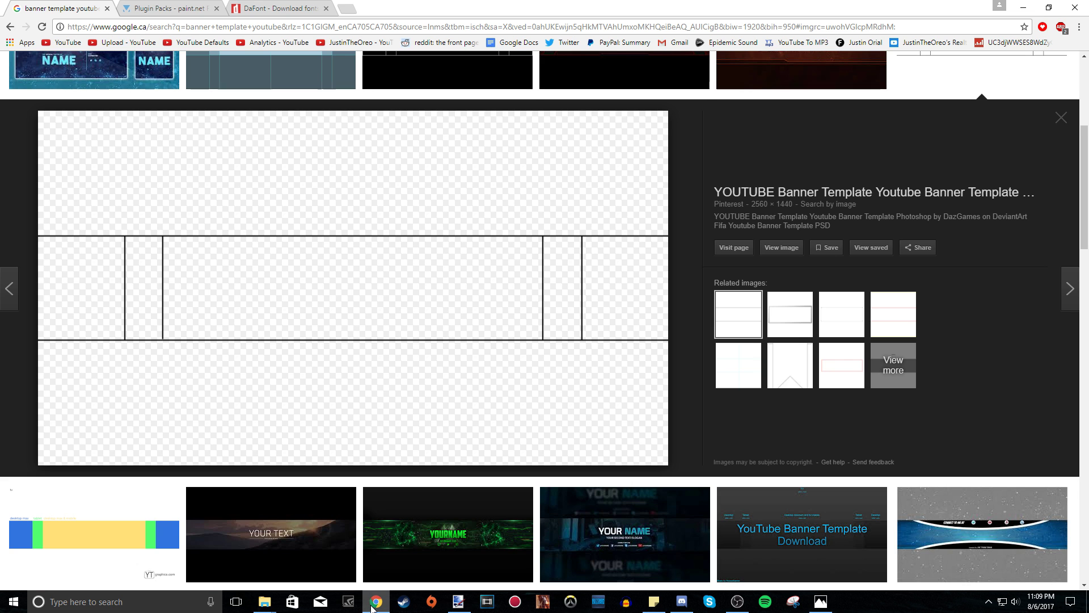
scroll(272, 284, "up", 5)
left_click(165, 8)
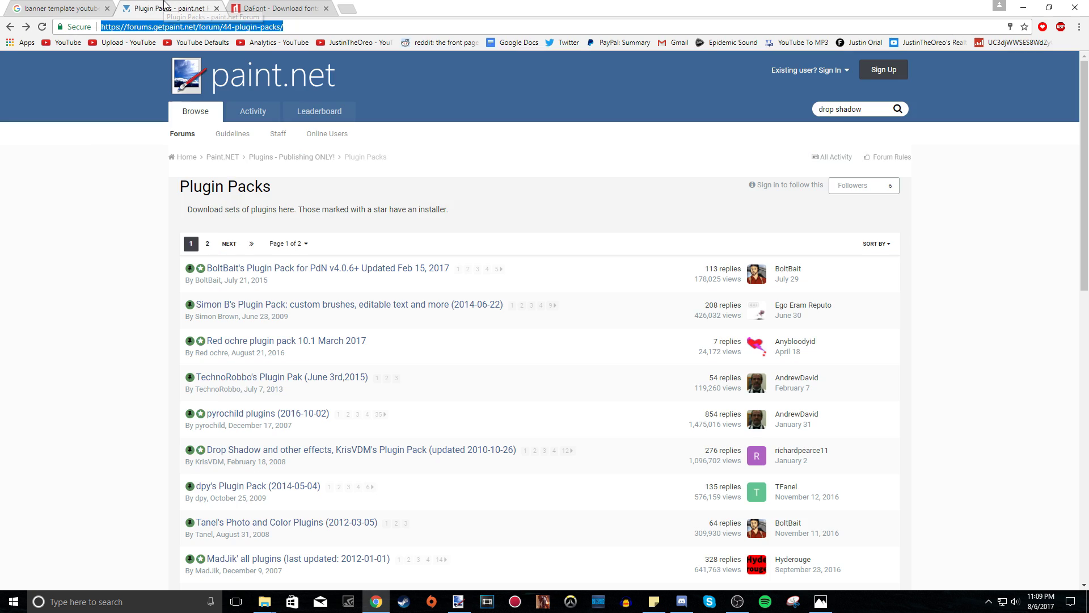
left_click(278, 8)
left_click(346, 9)
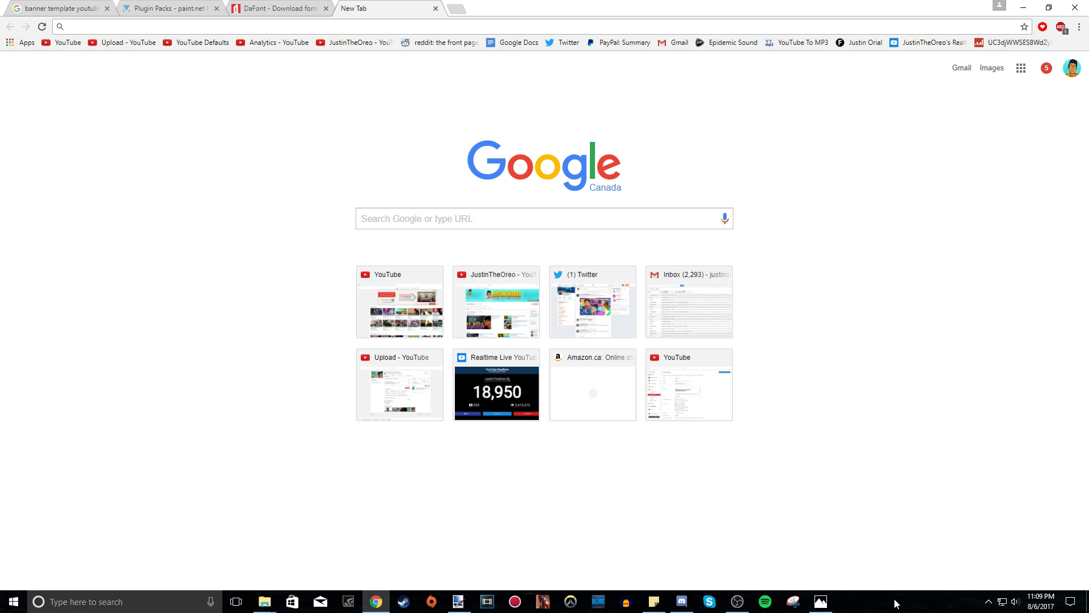
left_click(821, 601)
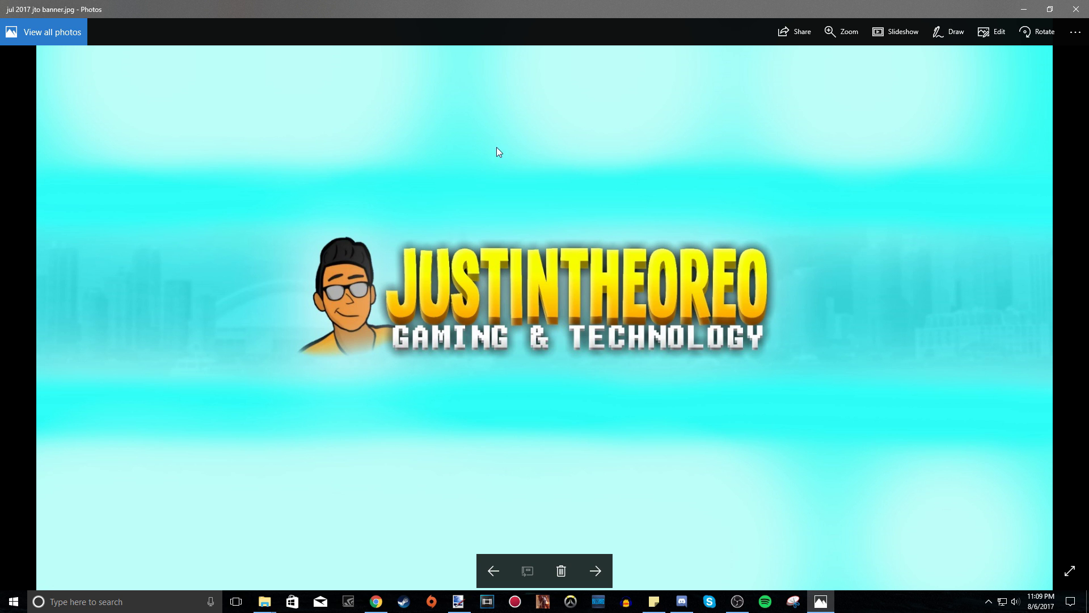
left_click(1023, 7)
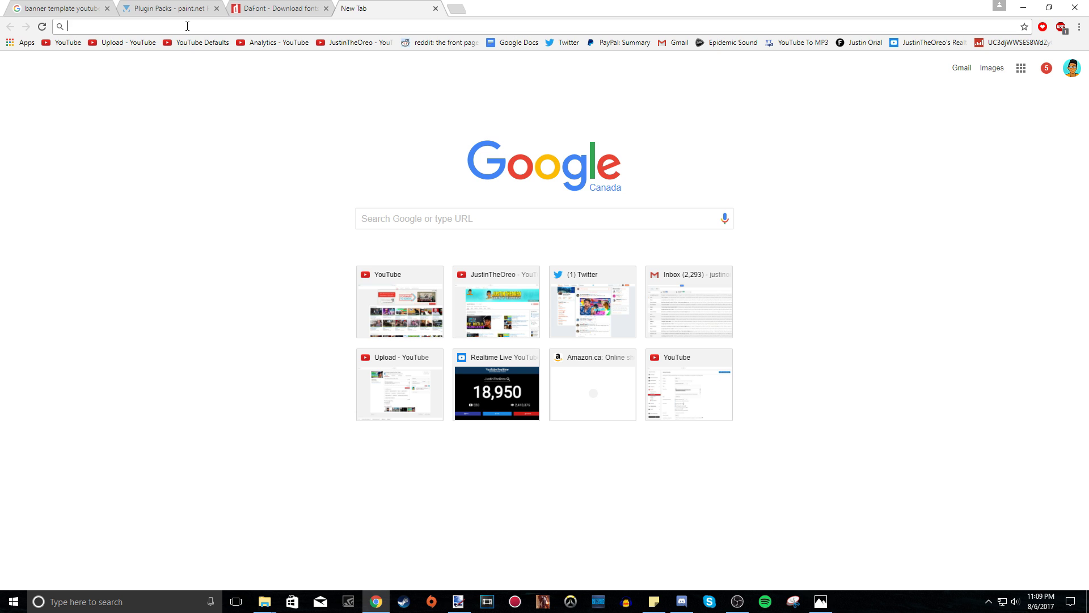
Search Google Images for 'city skyline' and copy the New York Empire State skyline photo.
type("city skyline")
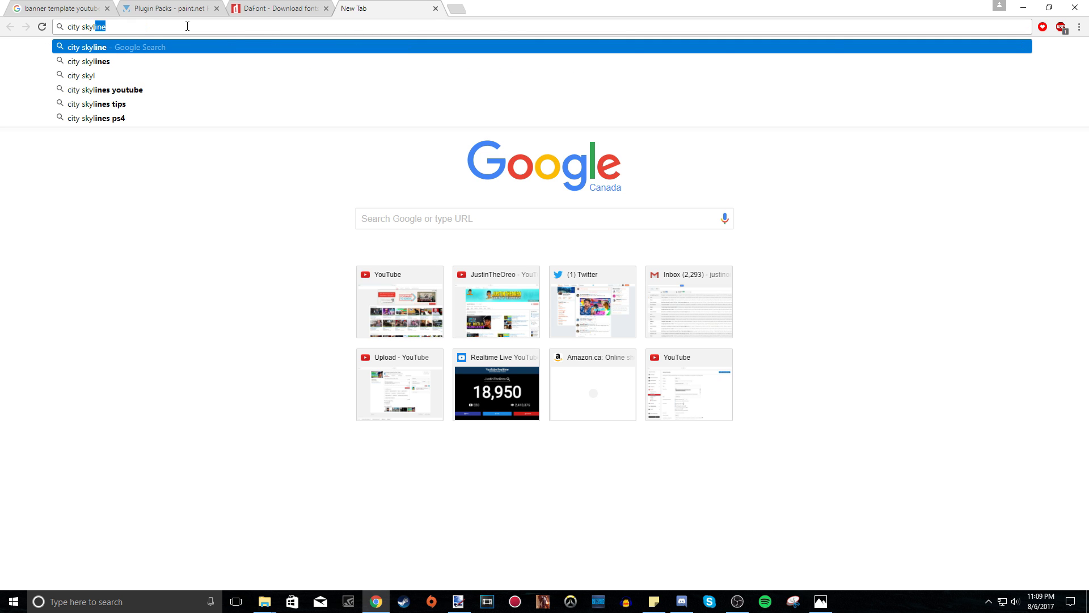
key("Return")
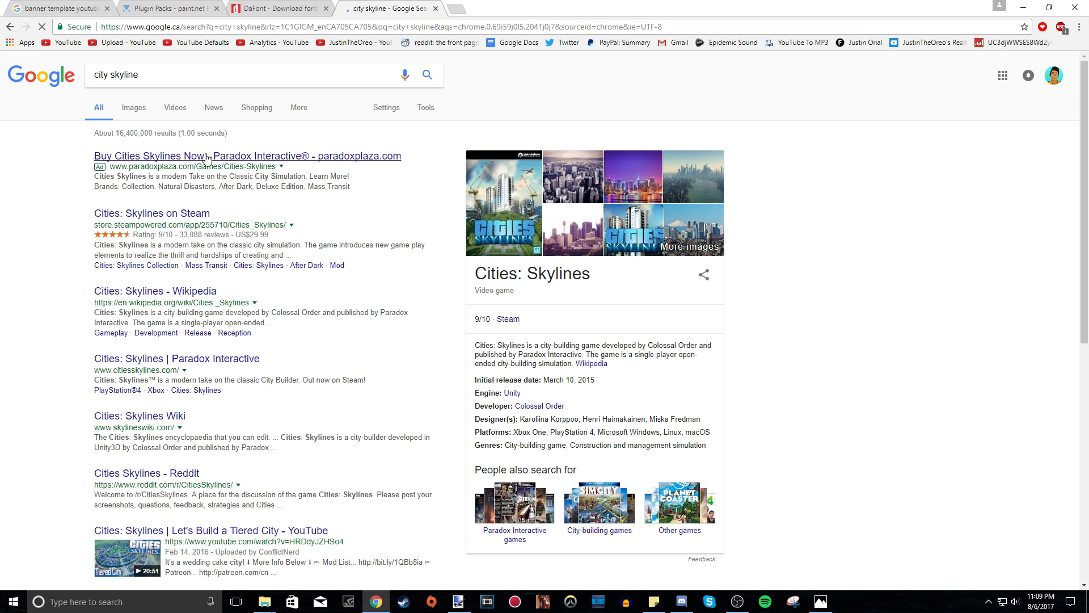
left_click(134, 109)
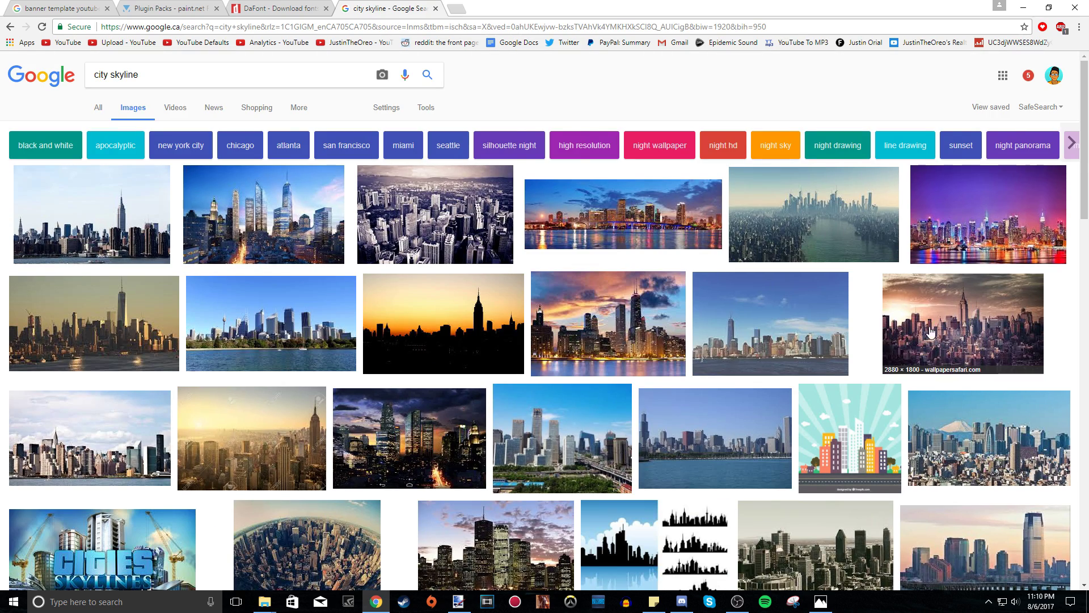
left_click(176, 145)
left_click(820, 224)
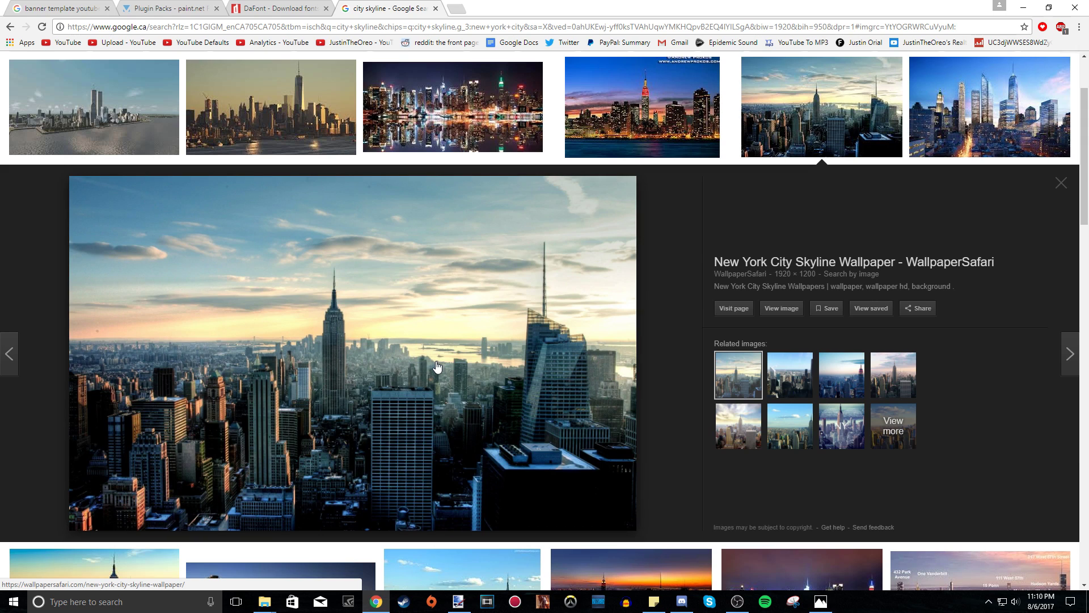
right_click(384, 399)
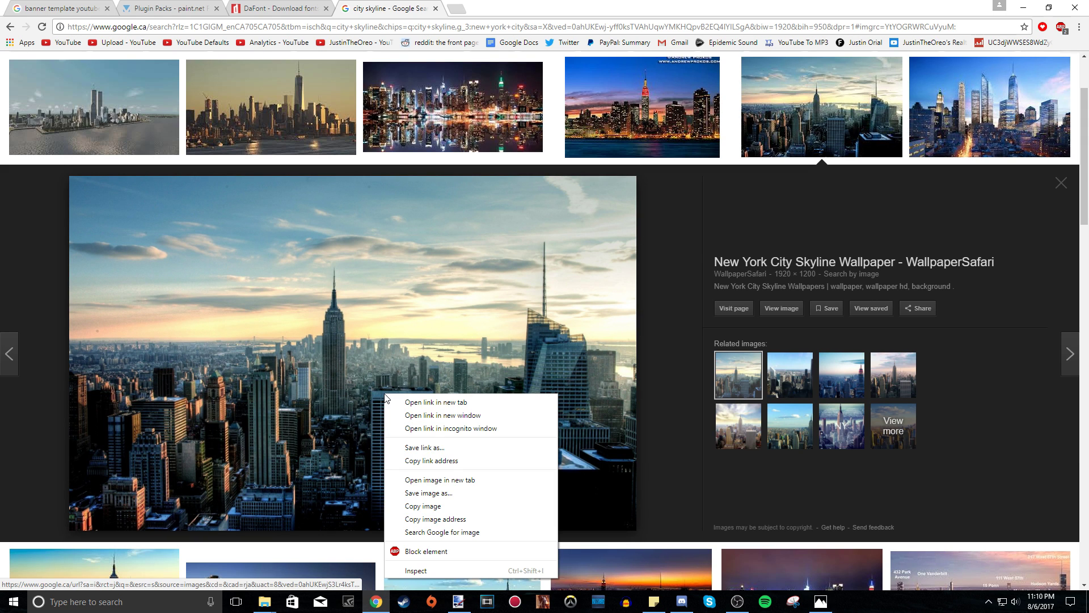
left_click(433, 514)
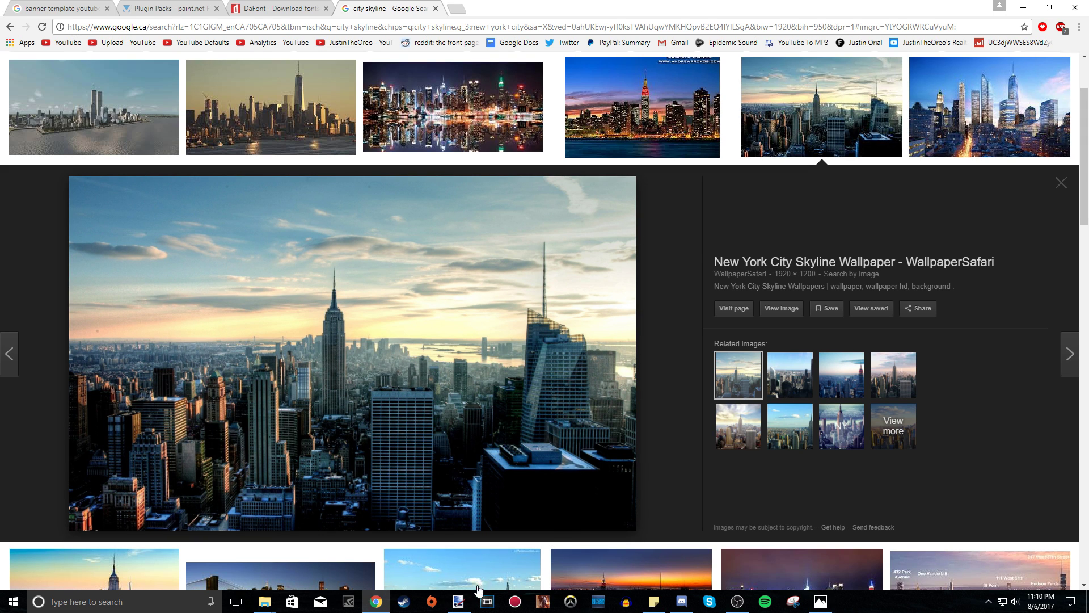
left_click(461, 603)
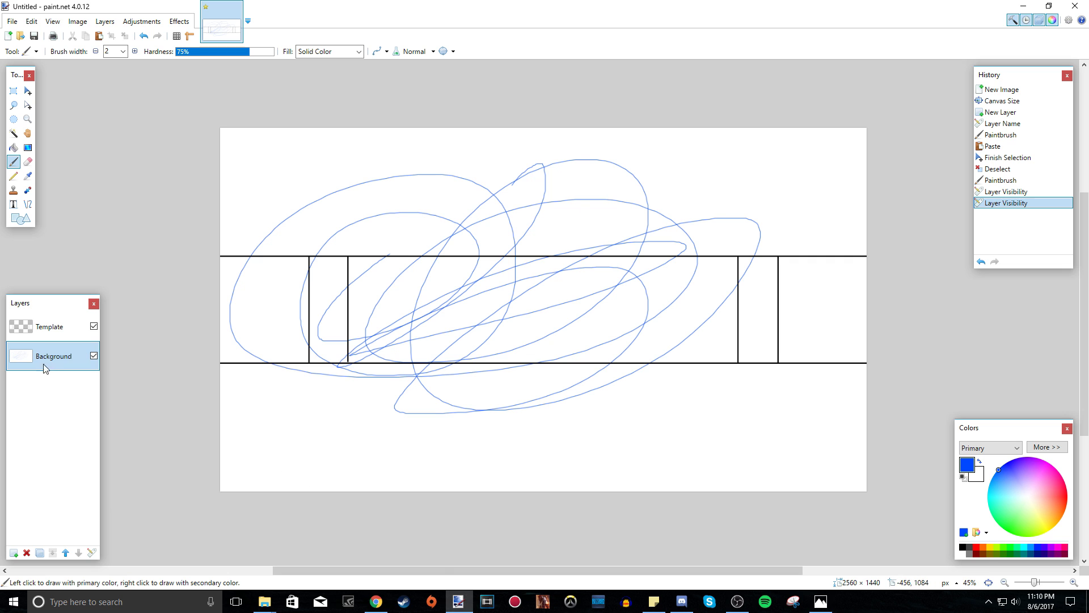
Clear the Background layer, paste the skyline photo, and enlarge it to 2743 × 1714.
key("ctrl+a")
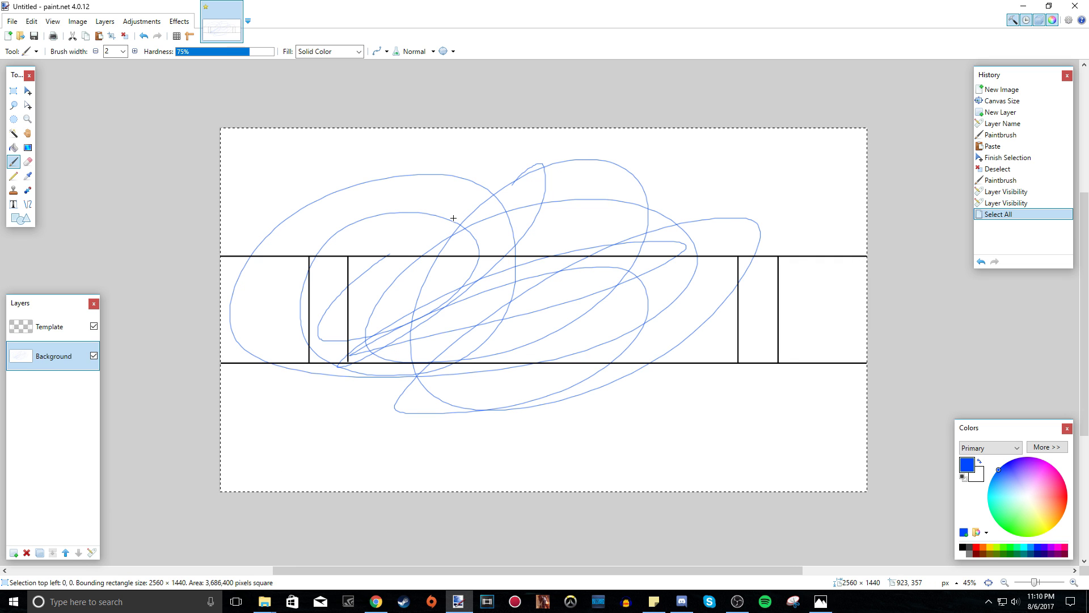
key("Delete")
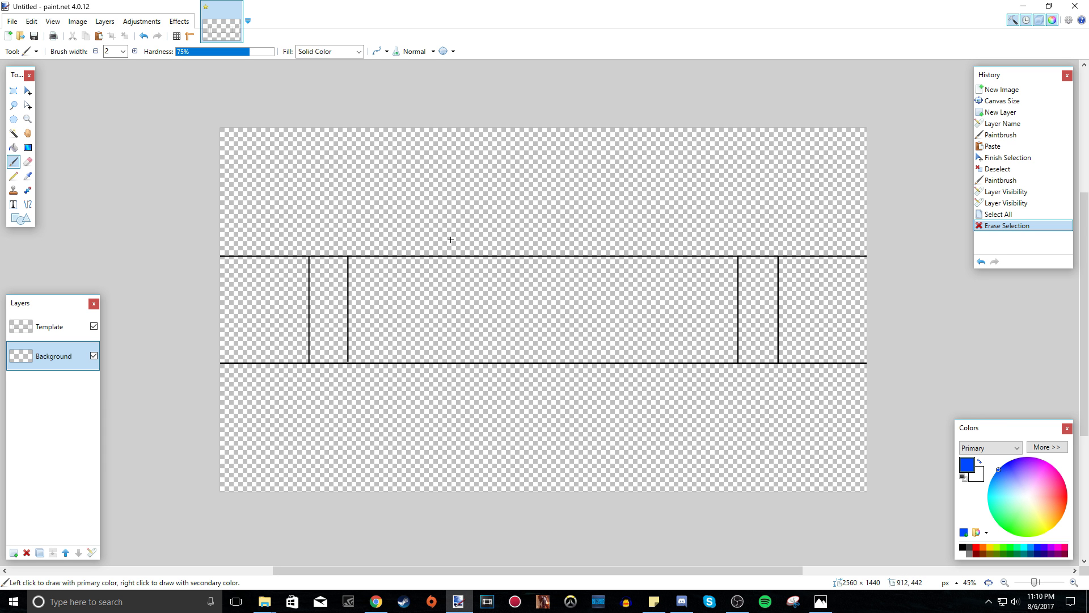
key("ctrl+v")
left_click_drag(702, 433, 529, 321)
left_click_drag(667, 308, 898, 545)
Enlarge and shift the skyline photo so the Empire State Building is centred on the canvas.
left_click_drag(220, 129, 195, 112)
left_click_drag(465, 282, 465, 272)
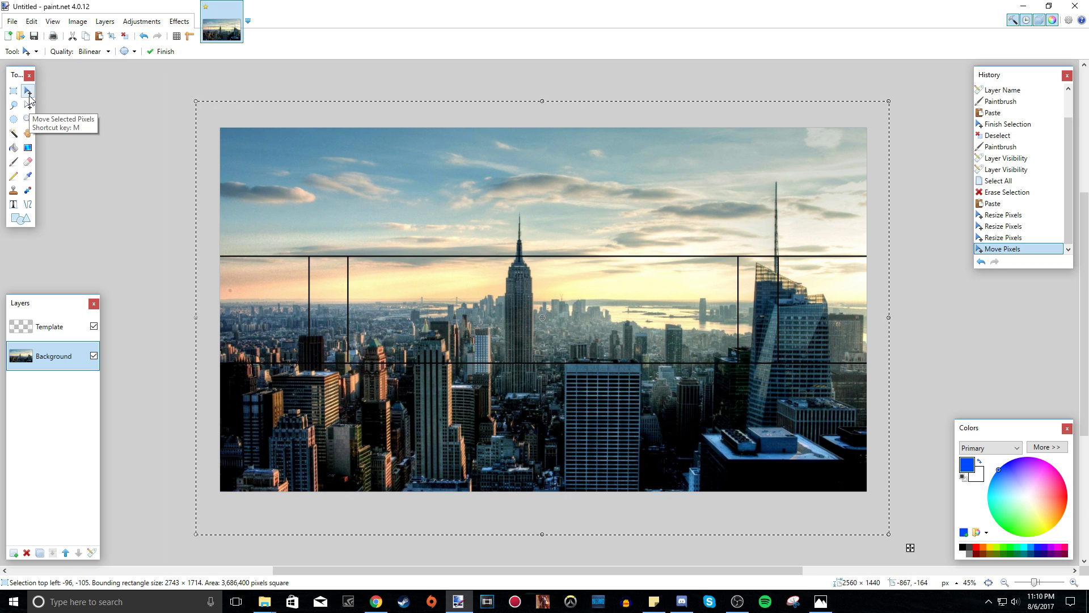
mouse_move(524, 323)
left_mouse_down()
mouse_move(459, 319)
mouse_move(543, 319)
mouse_move(529, 312)
left_mouse_up()
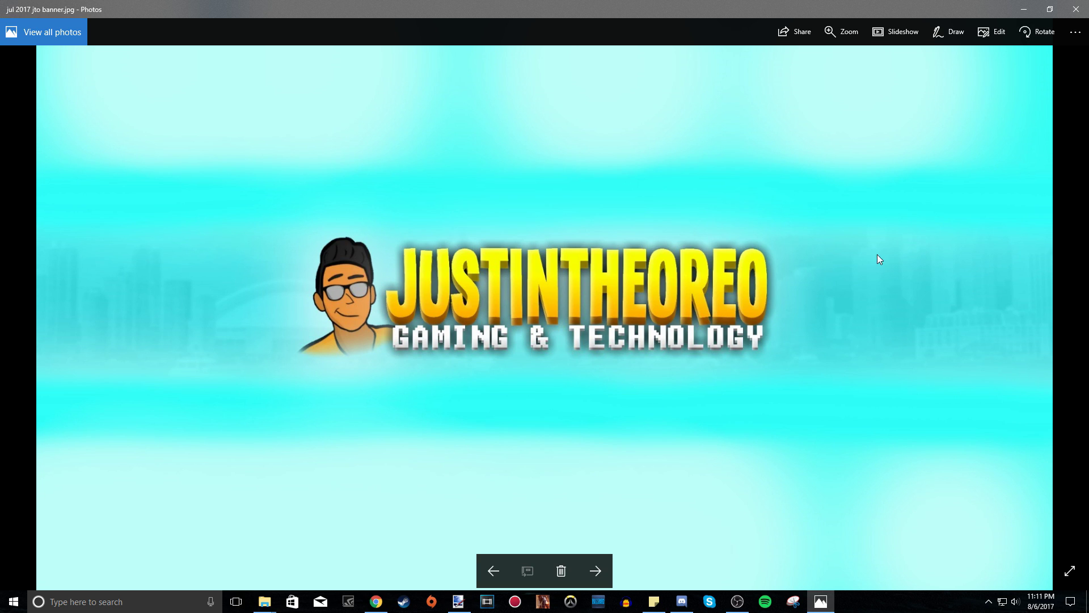
left_click(1024, 9)
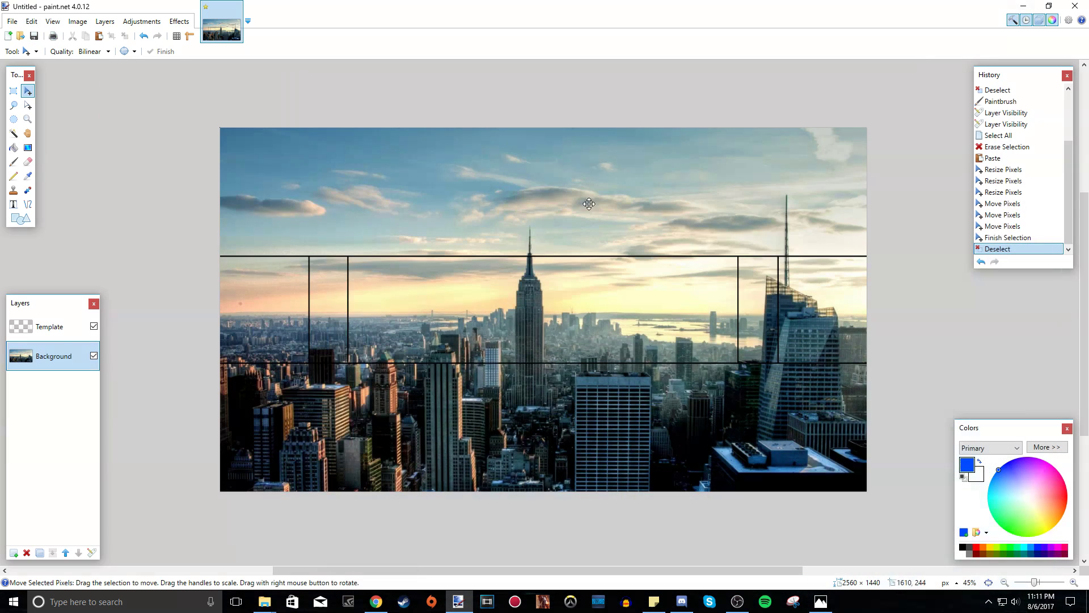
Apply a Gaussian Blur with radius 11 to the skyline background.
left_click(179, 21)
mouse_move(221, 50)
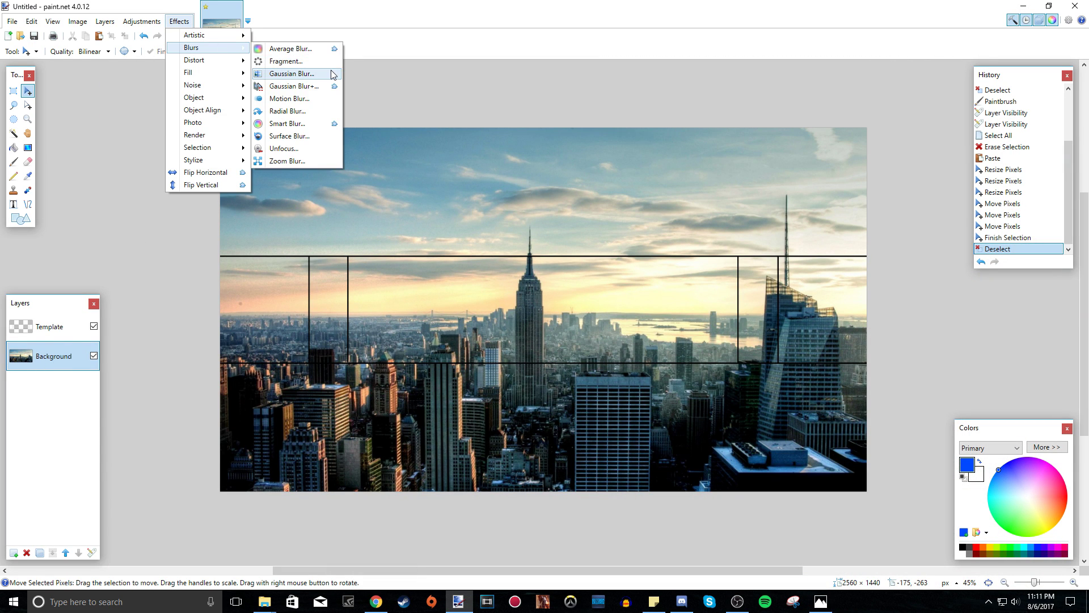
left_click(309, 73)
left_click_drag(458, 300, 464, 303)
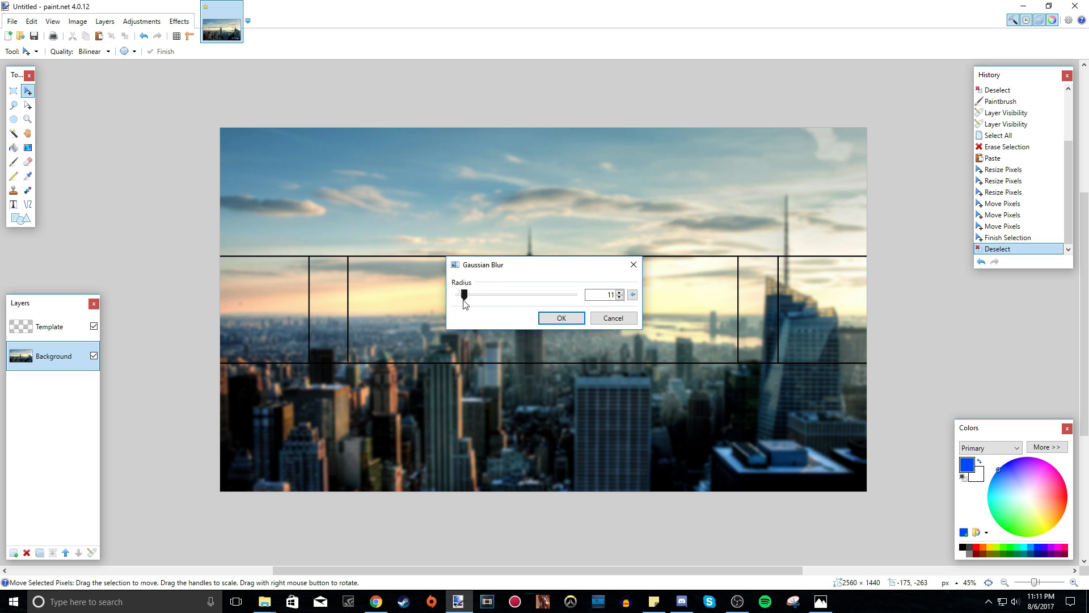
left_click(561, 319)
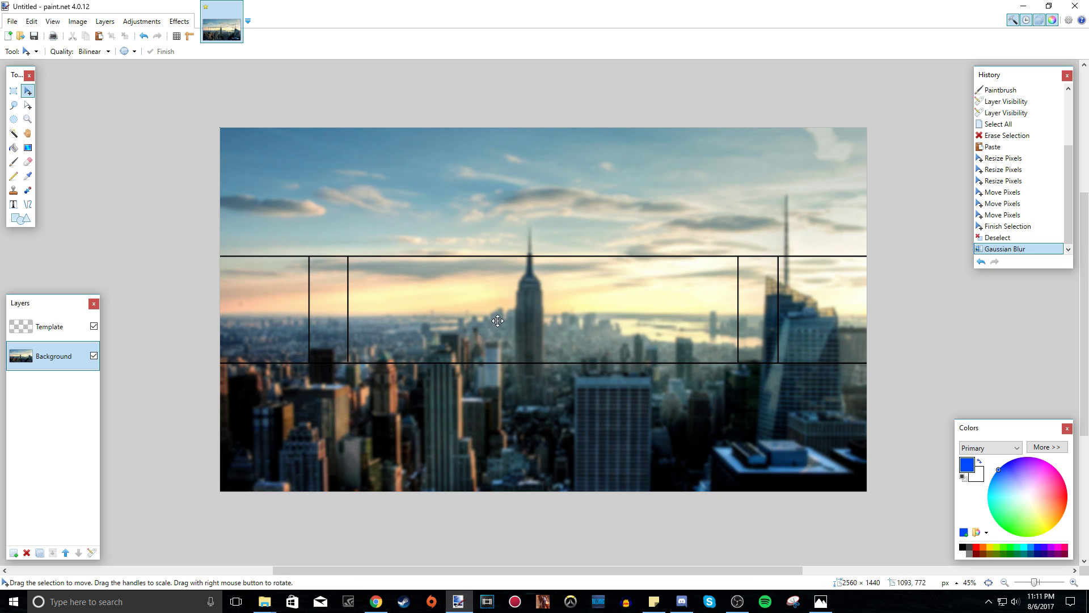
left_click(186, 28)
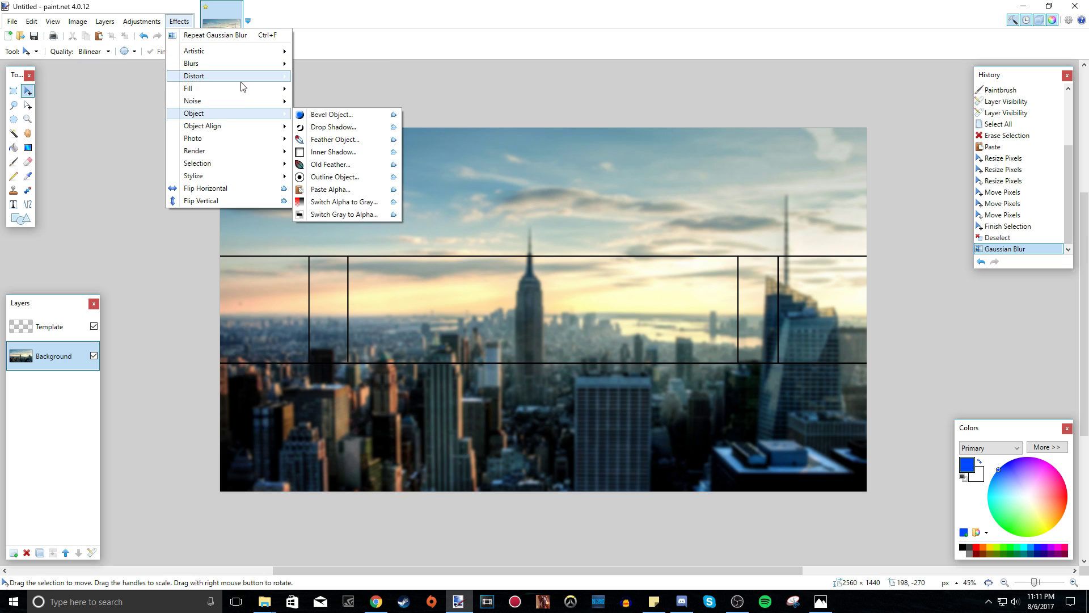
left_click(376, 600)
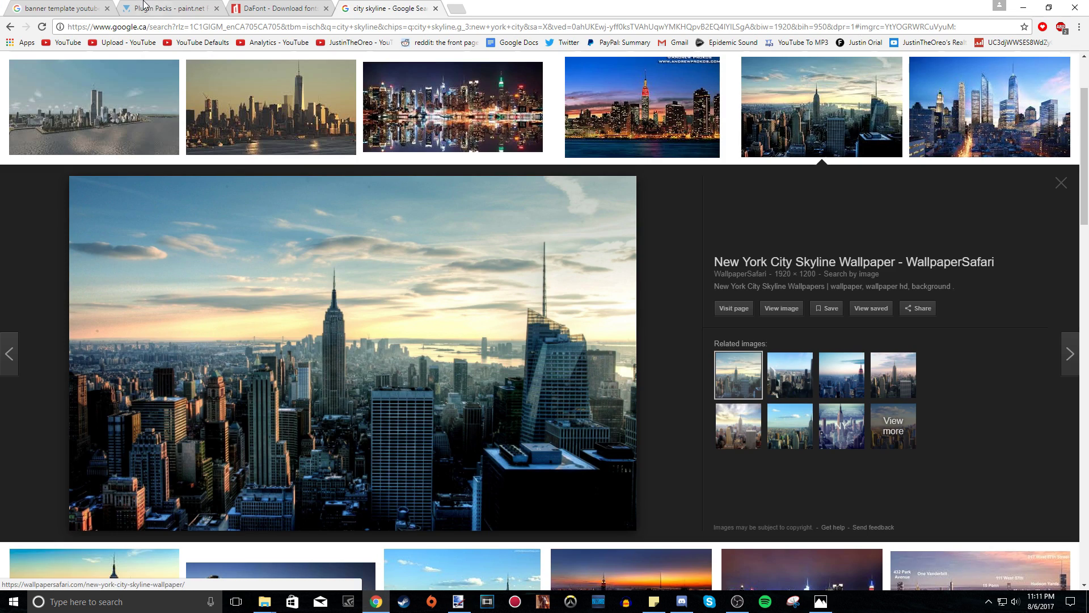
left_click(170, 8)
left_click(192, 27)
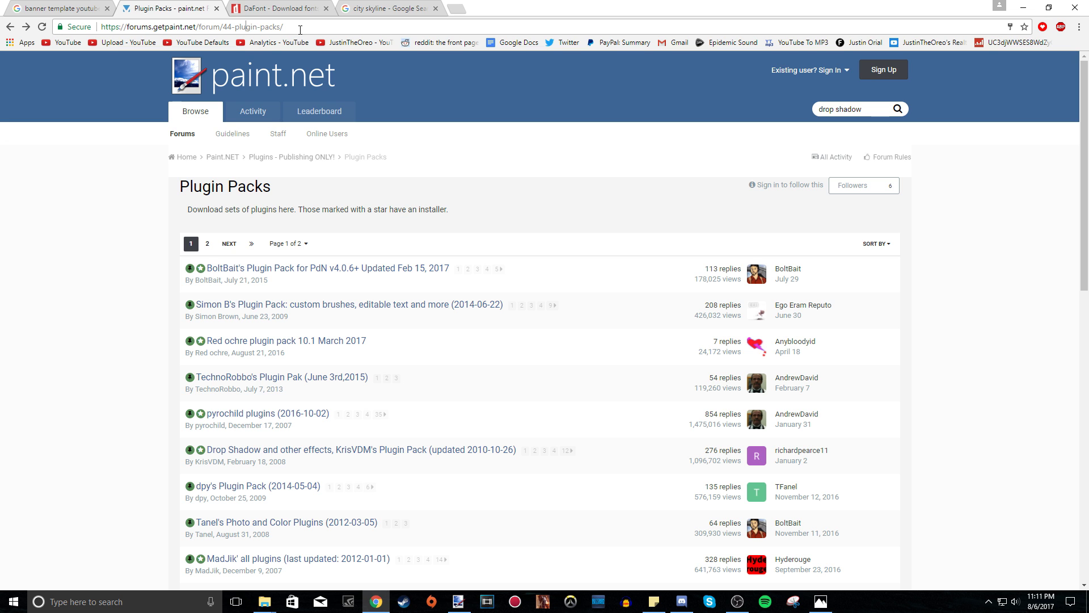
scroll(657, 397, "down", 5)
scroll(622, 387, "up", 5)
left_click(494, 600)
left_click(185, 21)
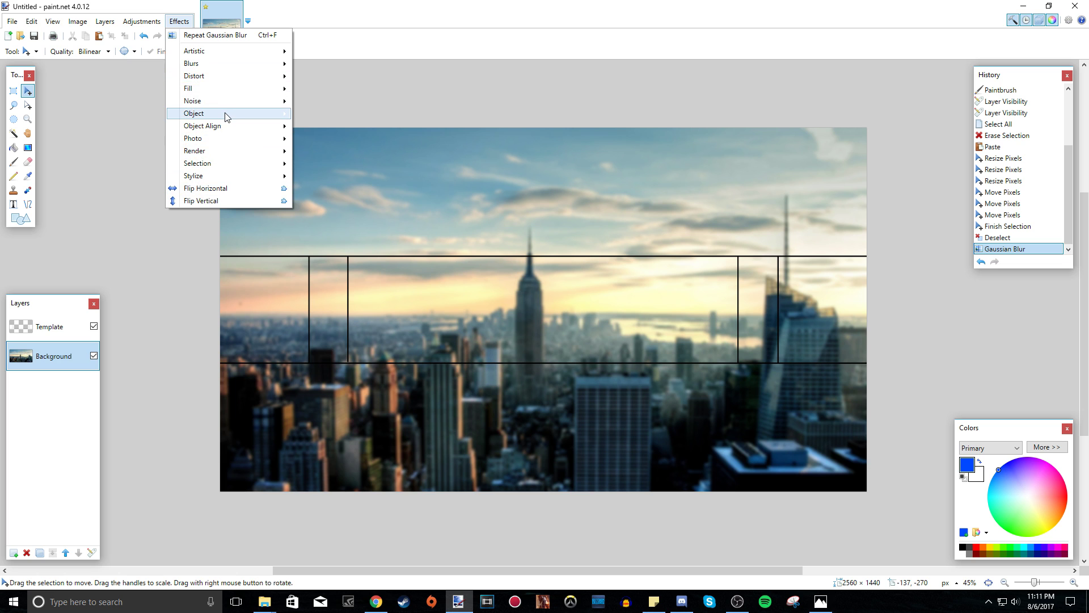
mouse_move(227, 117)
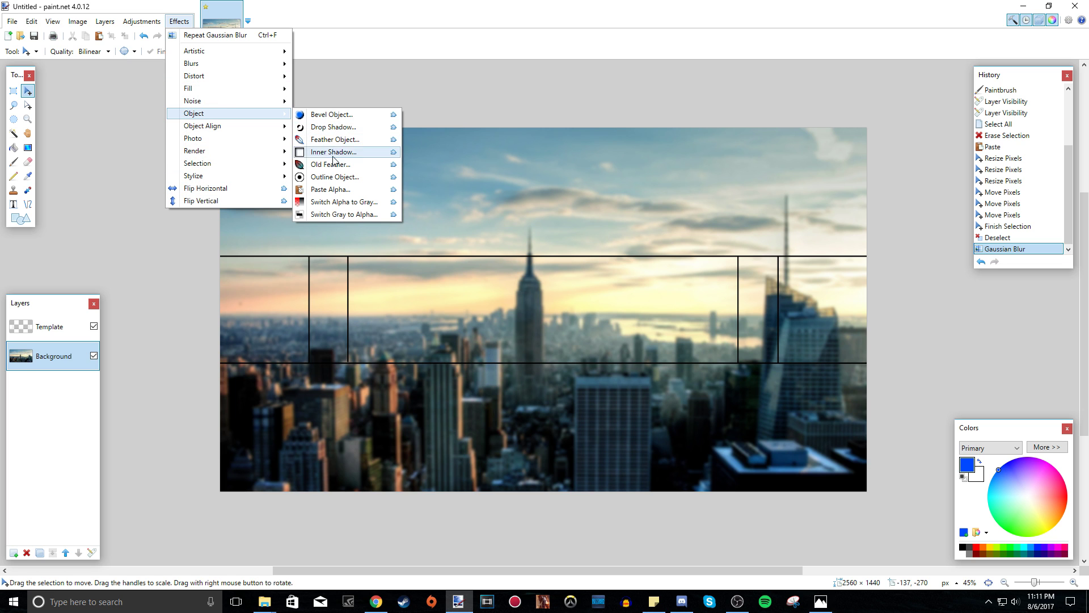
Switch from the Plugin Packs forum page in Chrome back to the paint.net banner.
left_click(375, 602)
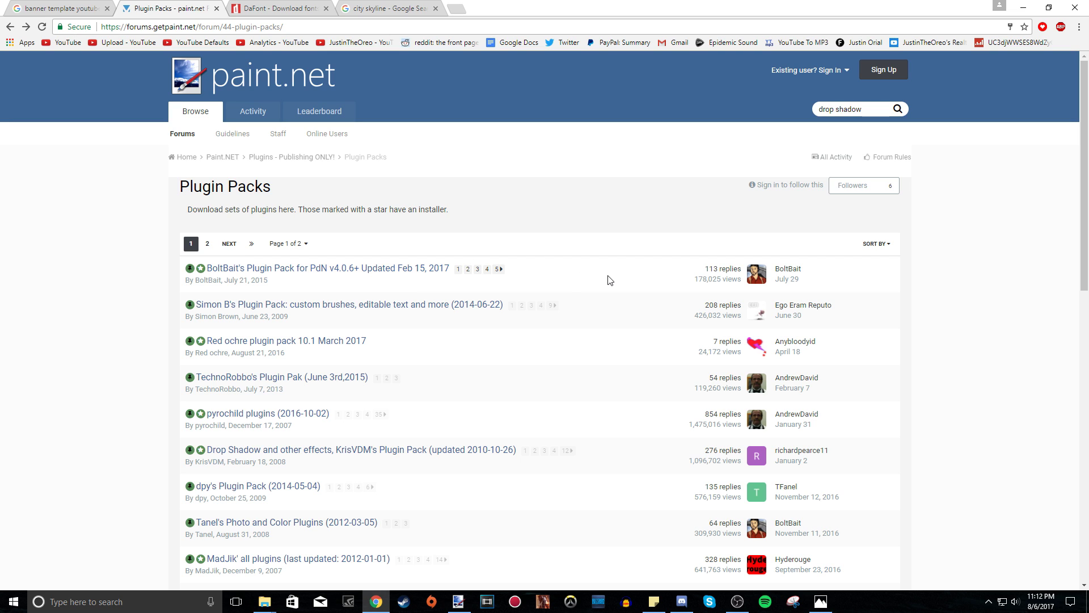
left_click(459, 602)
Browse the Plugin Packs and DaFont tabs in Chrome, then minimize Chrome to return to paint.net.
left_click(189, 24)
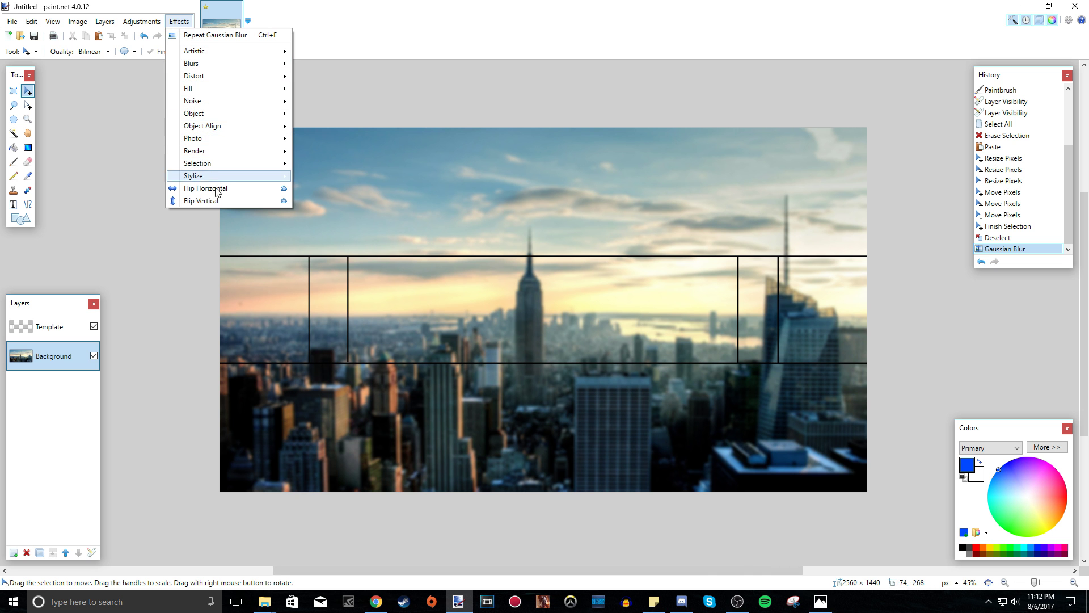
key("alt+Tab")
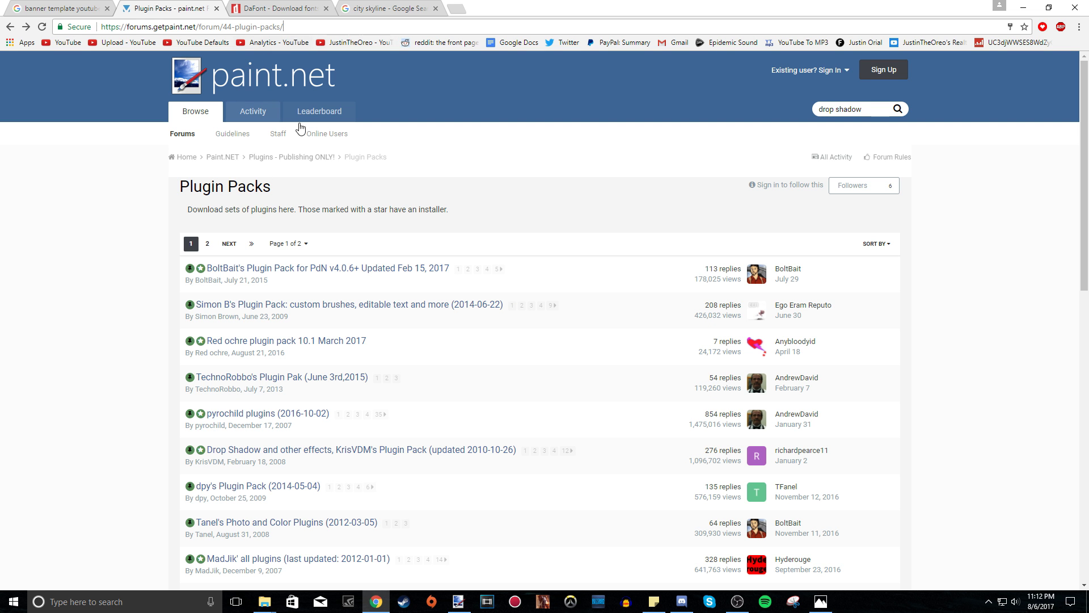
left_click(312, 7)
left_click(173, 7)
left_click(264, 6)
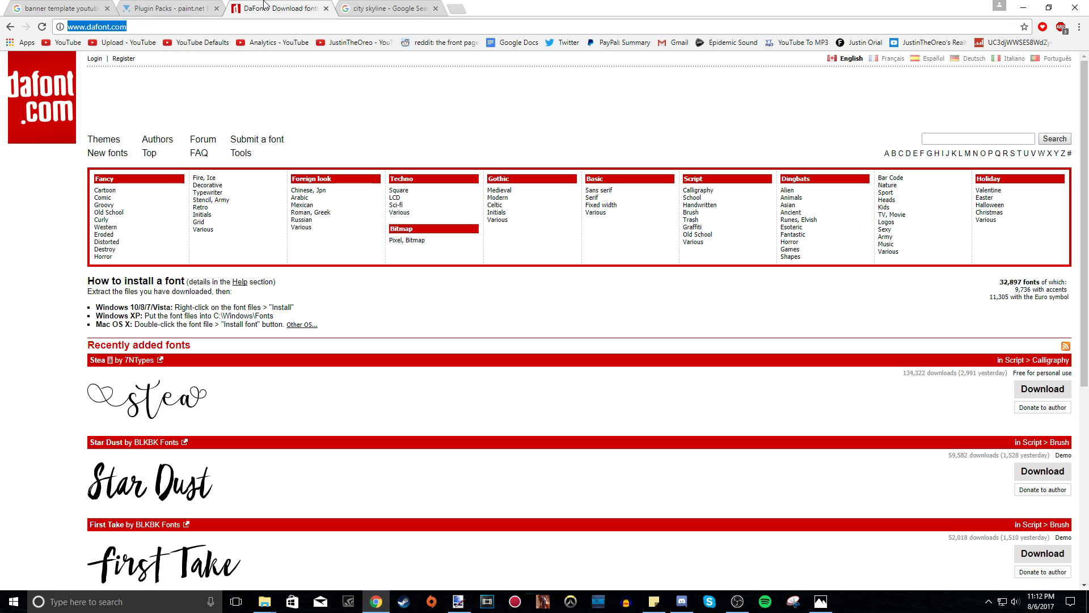
left_click(165, 25)
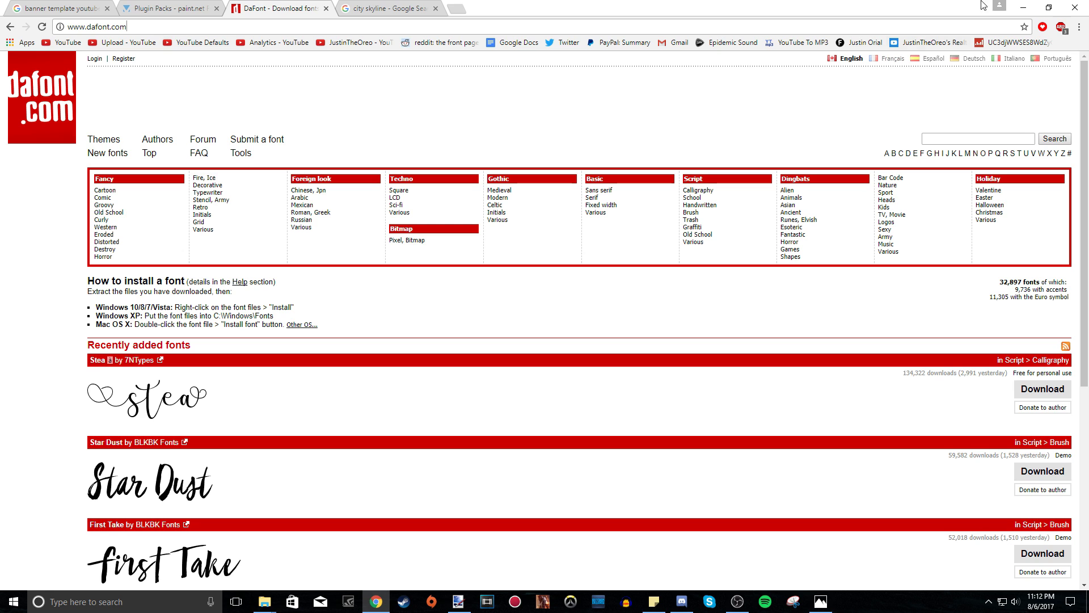
left_click(1028, 5)
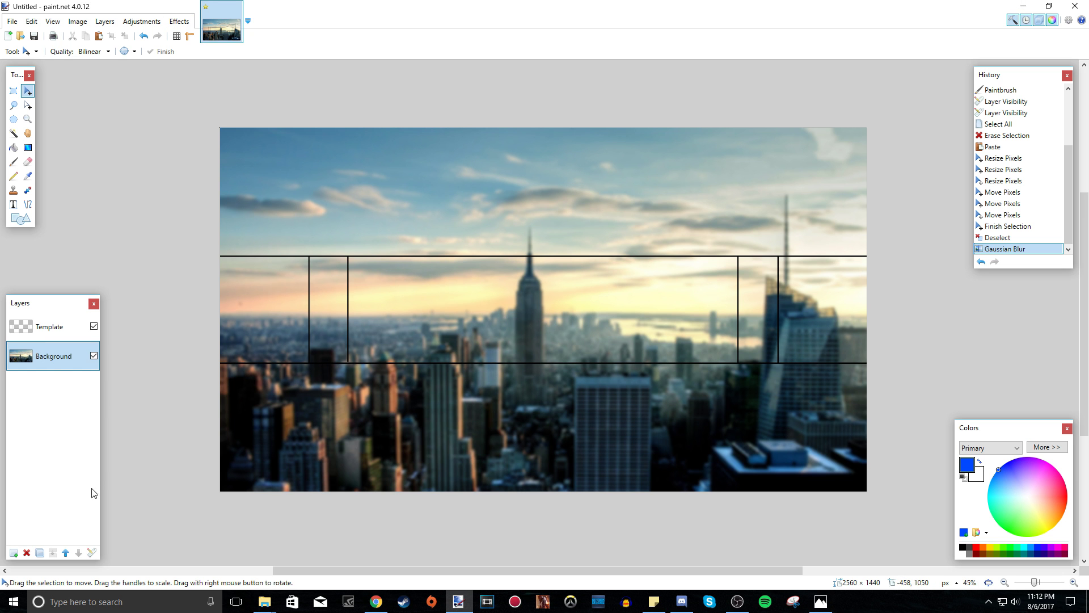
Add a new empty layer and glance at the reference banner in Photos.
left_click(14, 553)
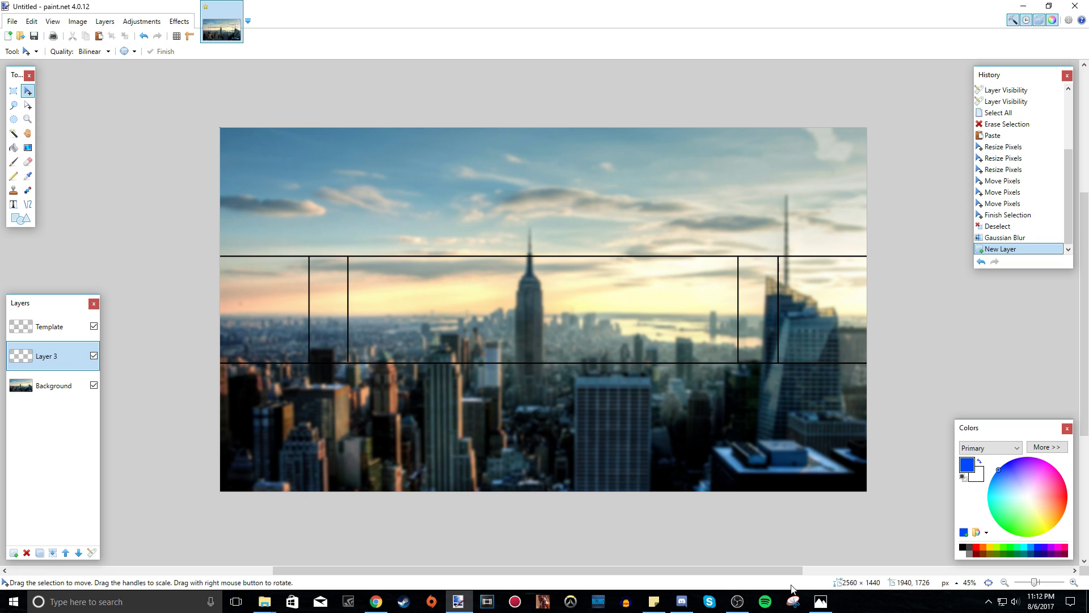
left_click(821, 601)
left_click(821, 602)
Open Layer 3's Layer Properties and check the reference banner once more.
double_click(47, 356)
left_click(818, 605)
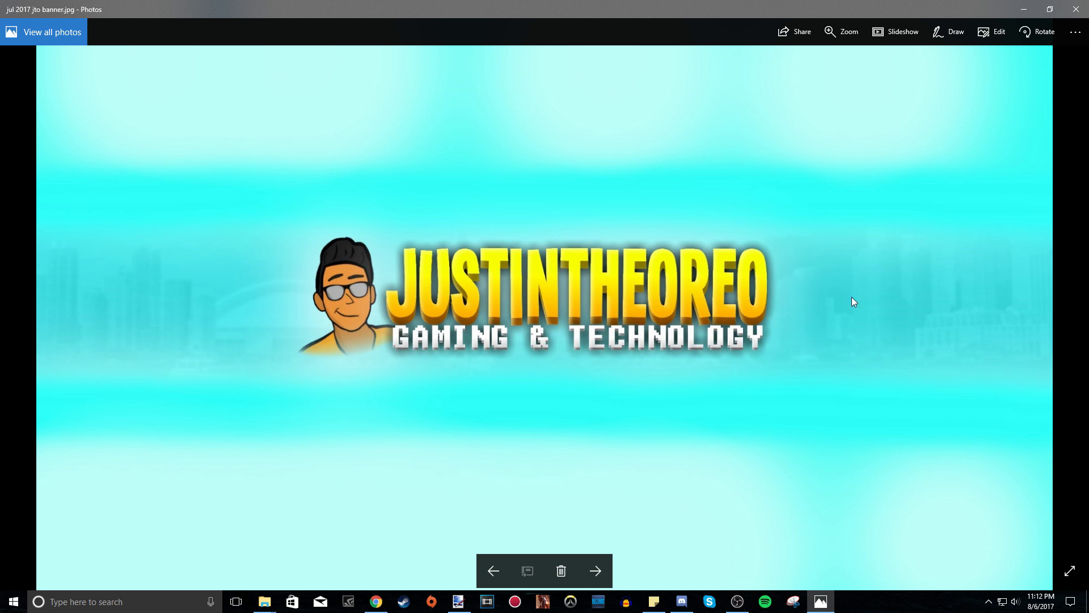
left_click(1024, 9)
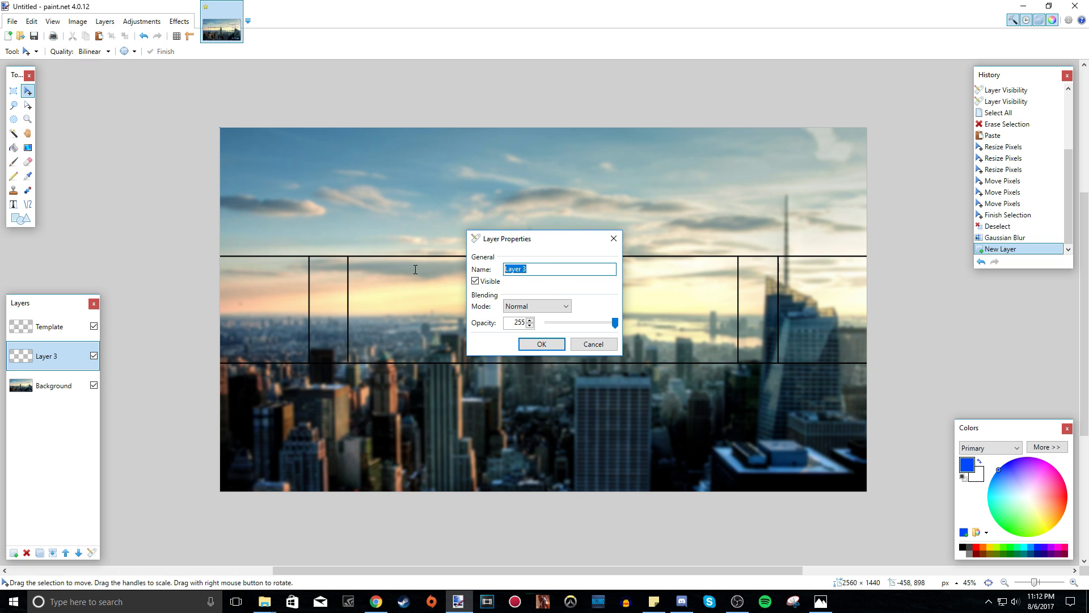
Rename Layer 3 to 'Color tint' and flood-fill the whole canvas with yellow using the Paint Bucket.
type("Color tint")
key("Return")
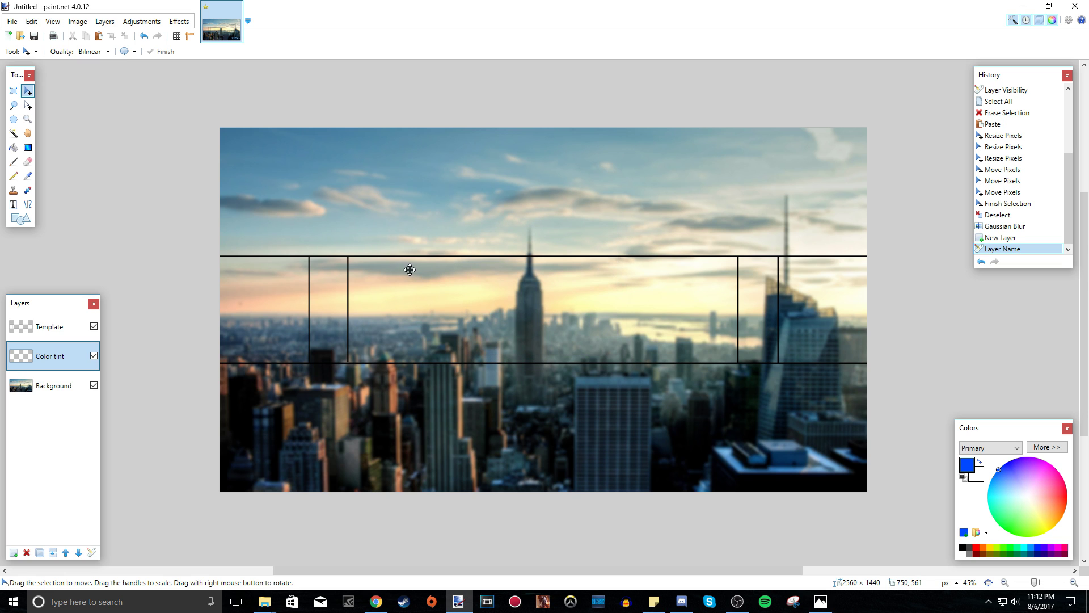
left_click(13, 149)
left_click(991, 546)
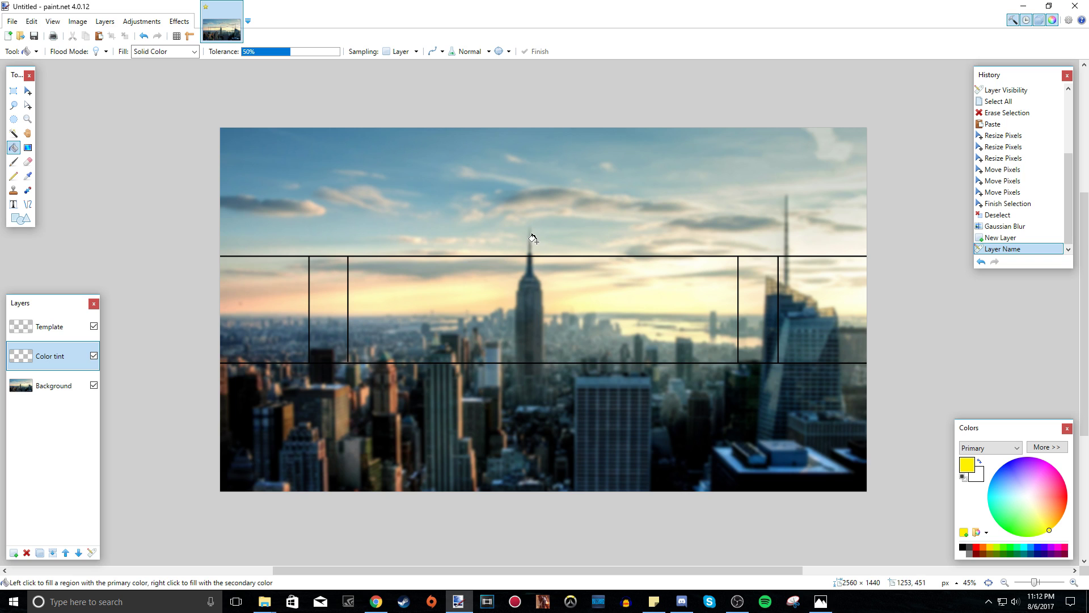
left_click(506, 304)
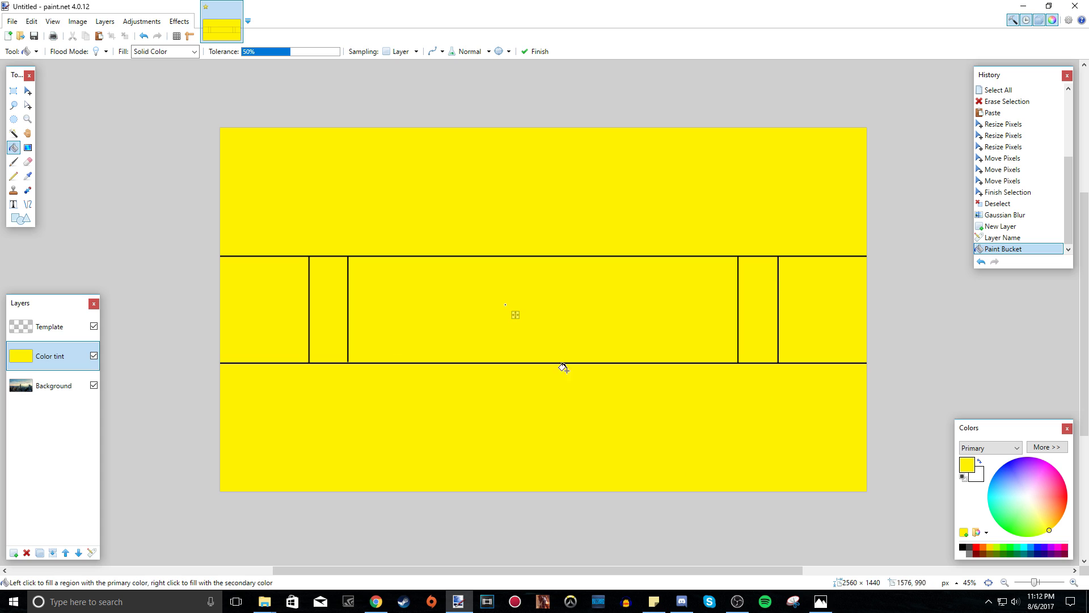
Commit the yellow fill and toggle the Color tint layer off and on to compare.
left_click(61, 365)
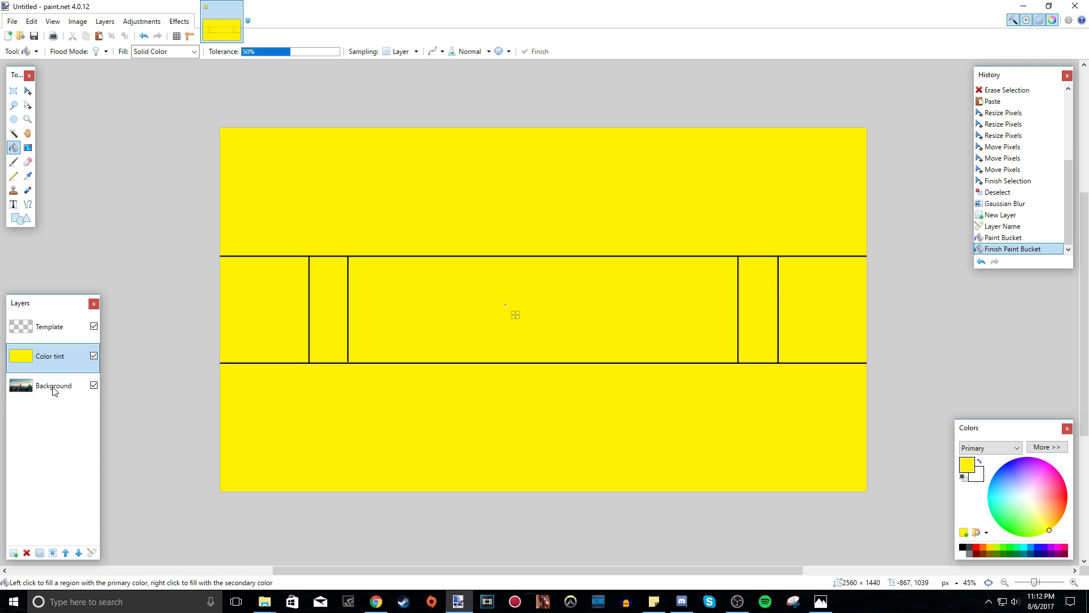
left_click(94, 356)
left_click(93, 355)
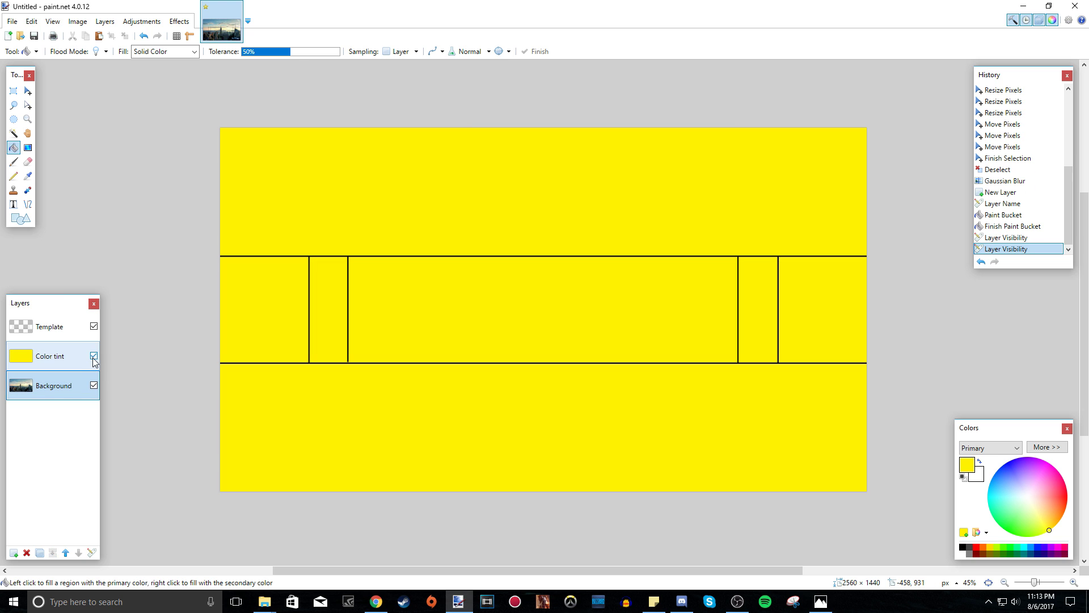
Drag Color tint below Background and back above it, then make Template the active layer.
left_click_drag(75, 356, 65, 385)
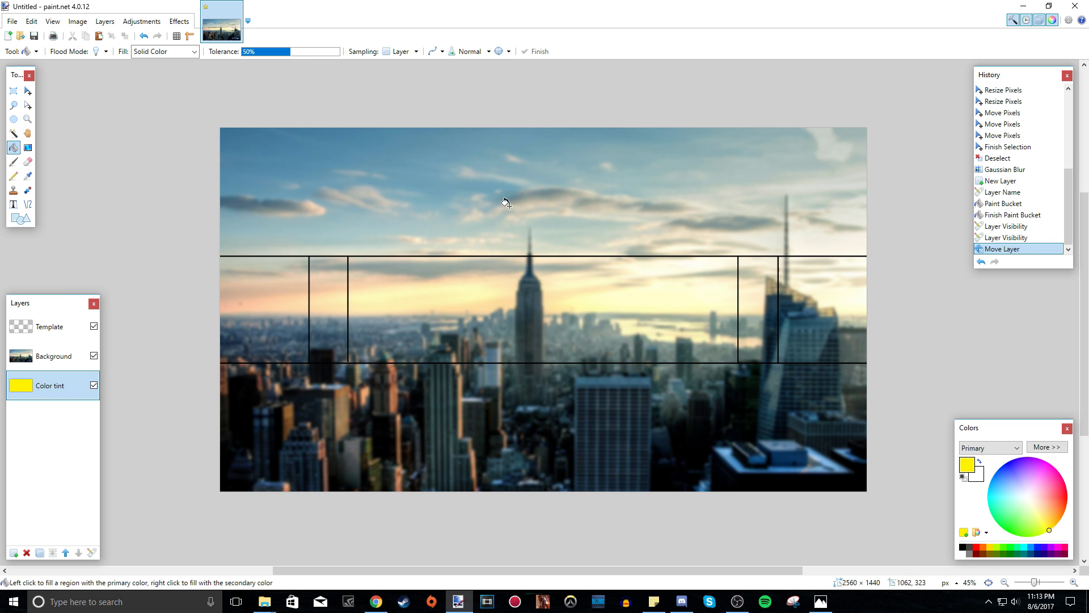
left_click_drag(56, 391, 60, 356)
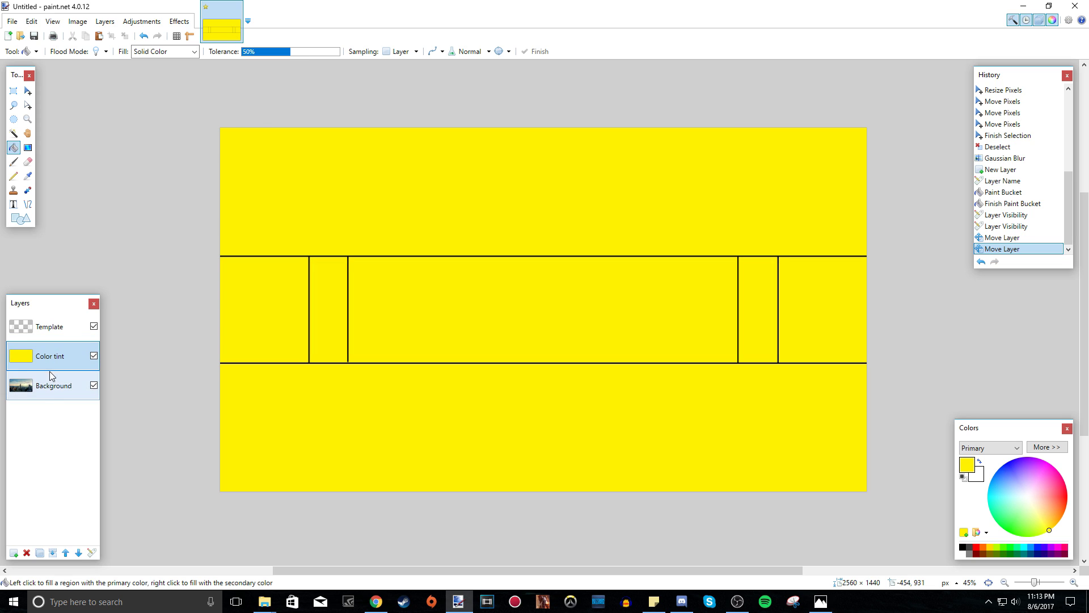
left_click(66, 334)
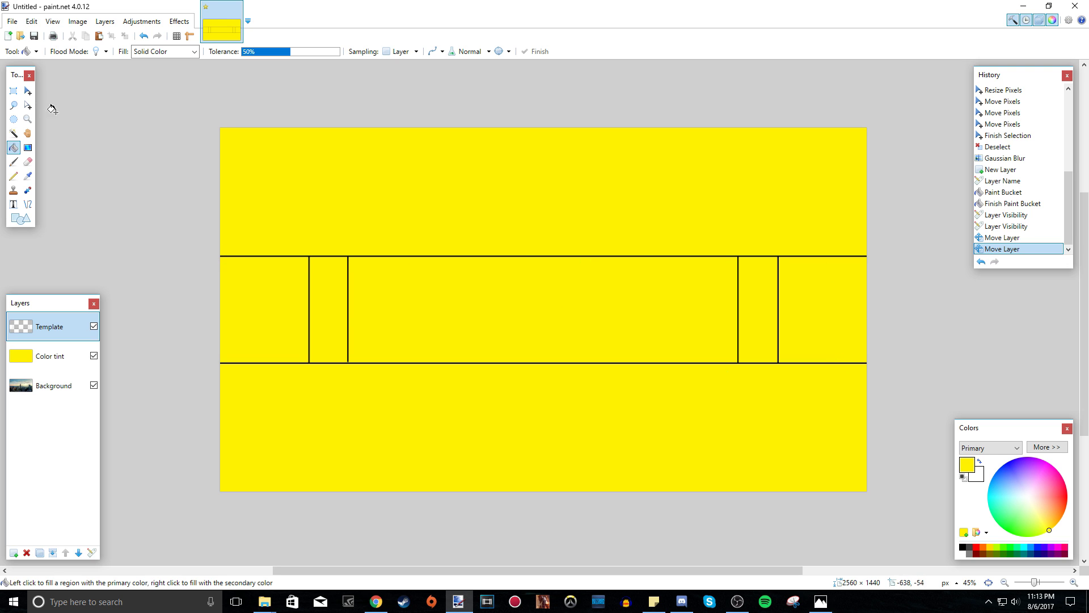
left_click(13, 91)
left_click_drag(221, 256, 873, 364)
left_click_drag(308, 257, 778, 363)
left_click(355, 256)
left_click_drag(348, 256, 738, 362)
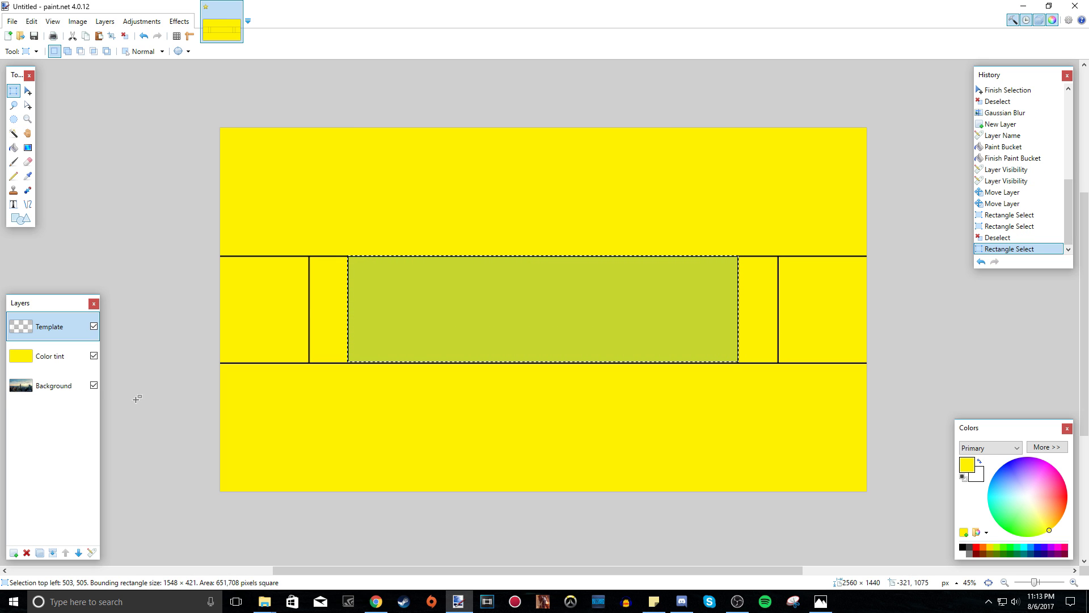
left_click(51, 388)
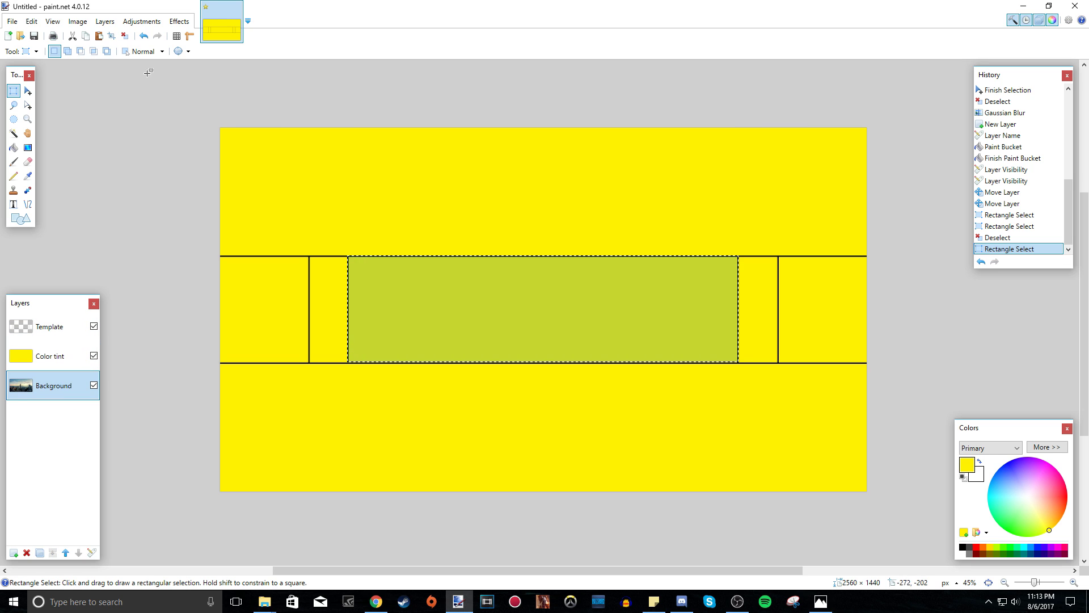
left_click(125, 36)
left_click(79, 354)
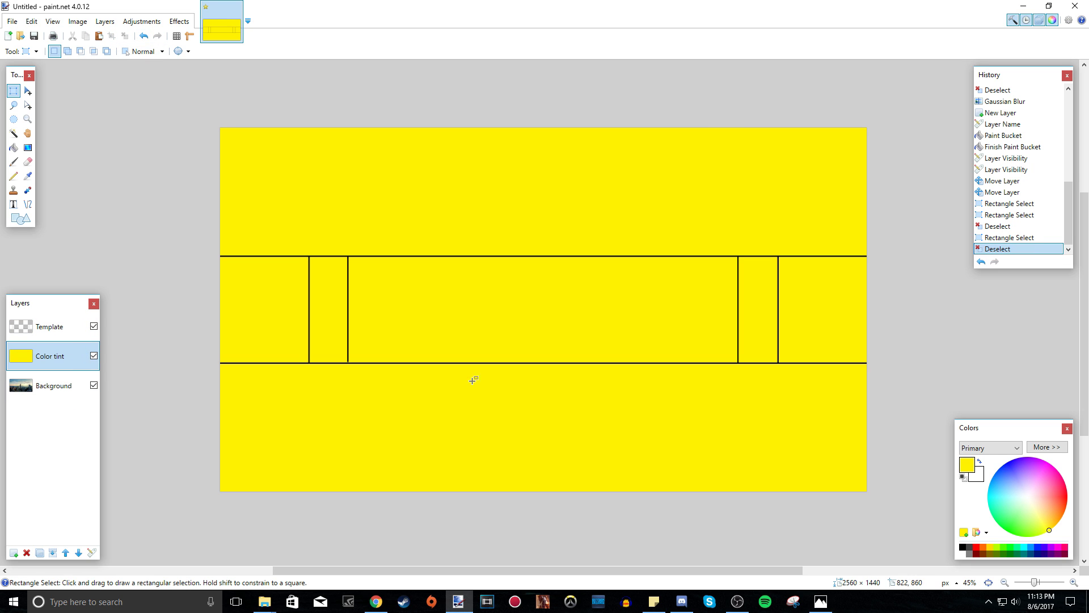
Apply an Adjustments > Transparency of -16 to the yellow Color tint layer.
left_click(143, 23)
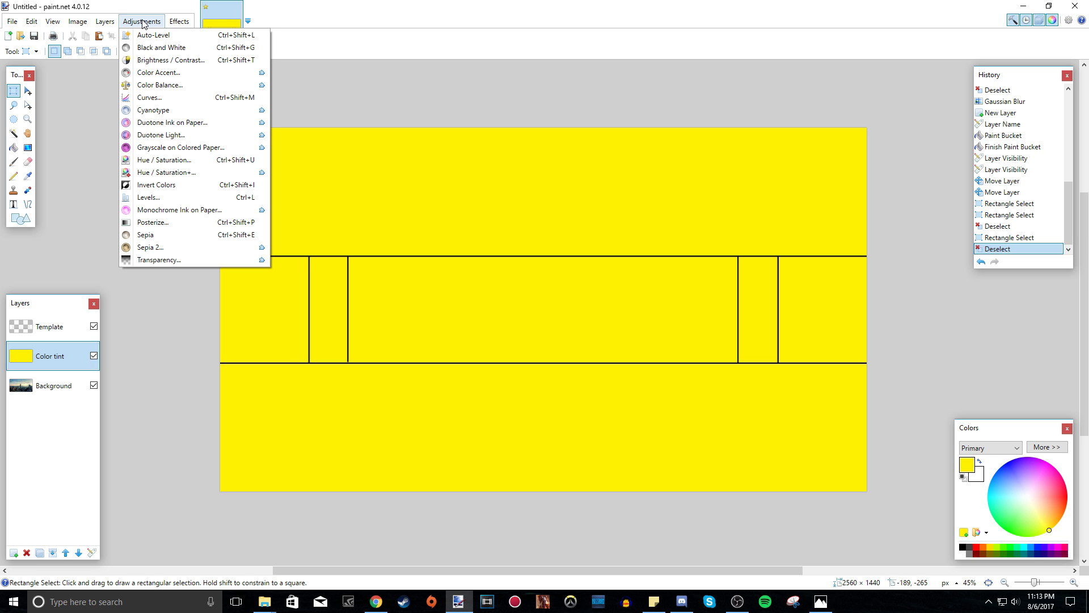
left_click(169, 262)
left_click_drag(517, 287, 632, 412)
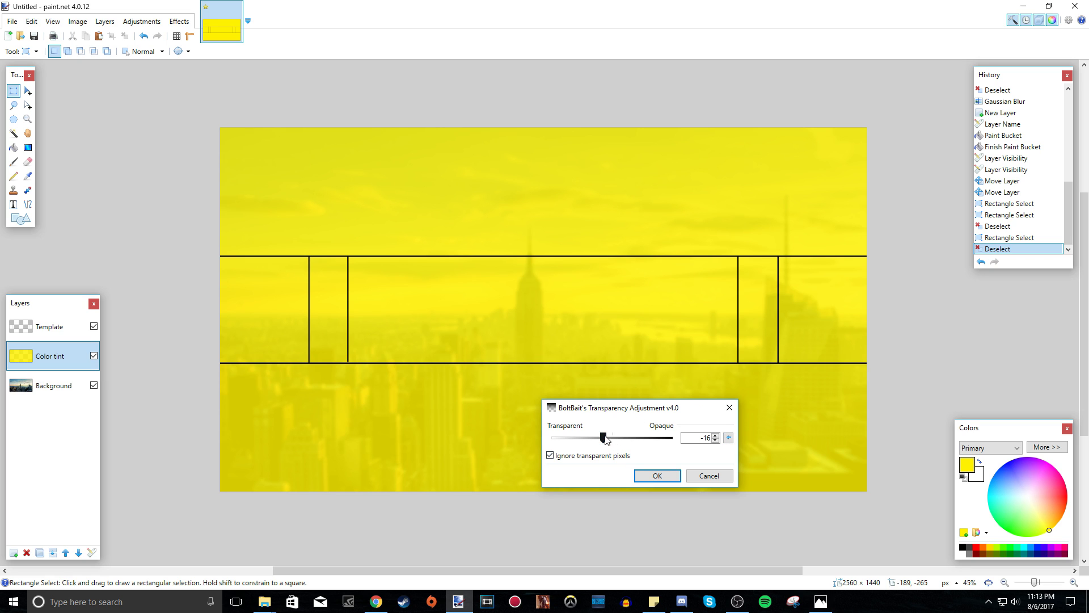
left_click(657, 478)
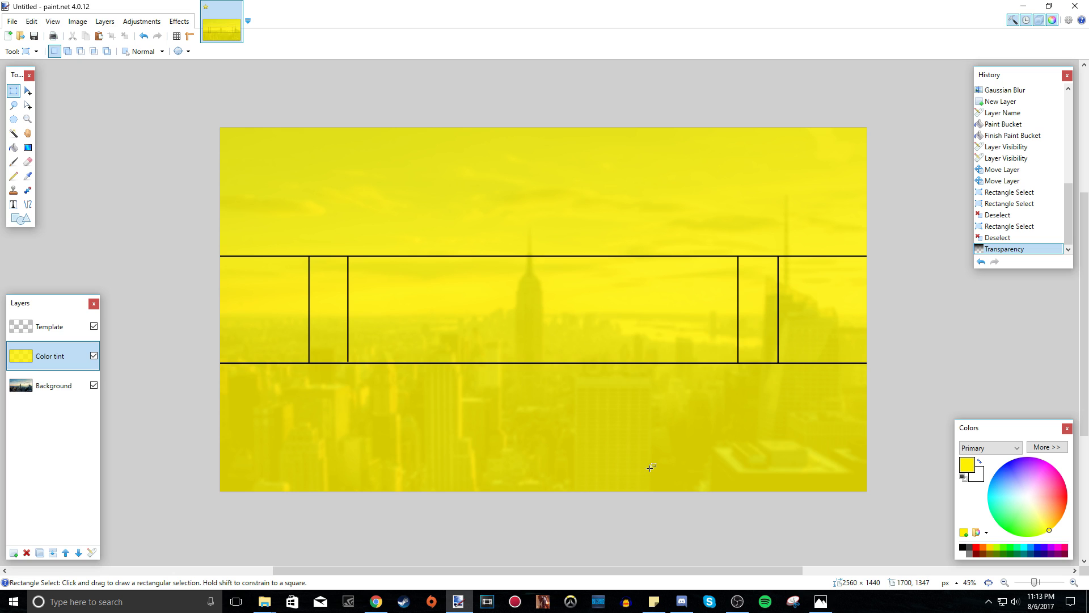